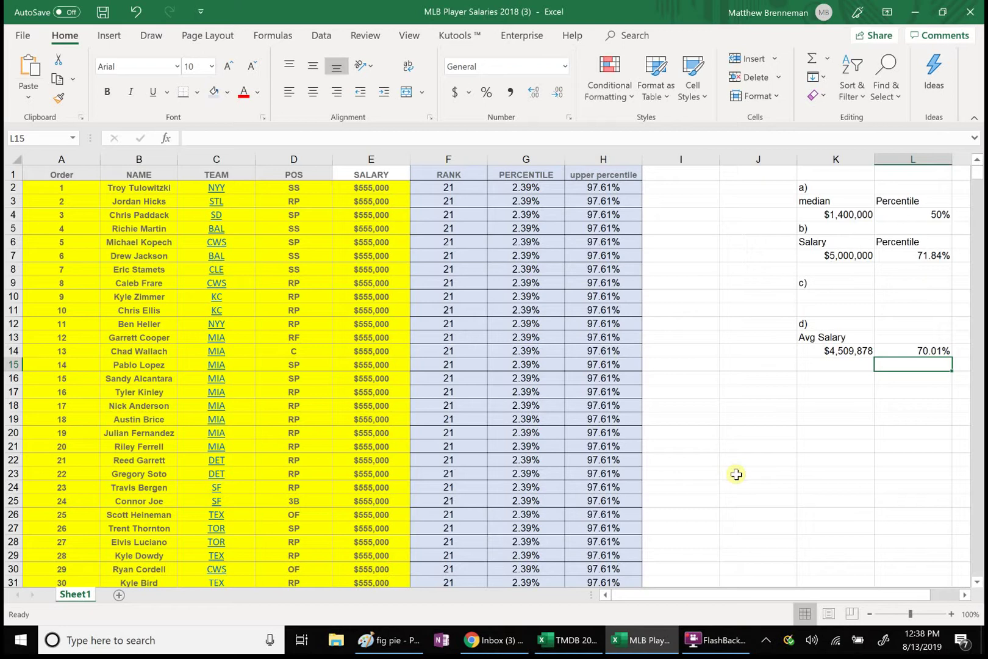
Replace the header in cell G1 with "Percentile of data values".
left_click(552, 176)
left_click(275, 141)
key("BackSpace")
key("BackSpace")
key("BackSpace")
key("BackSpace")
key("BackSpace")
key("BackSpace")
key("BackSpace")
key("BackSpace")
key("BackSpace")
key("BackSpace")
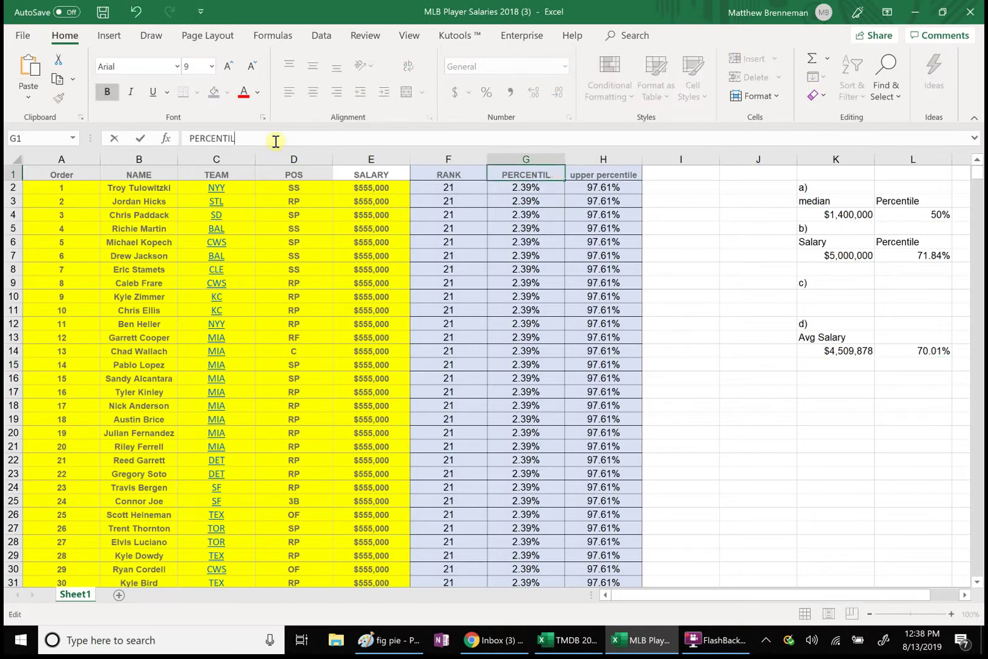
type("Percentile of data values")
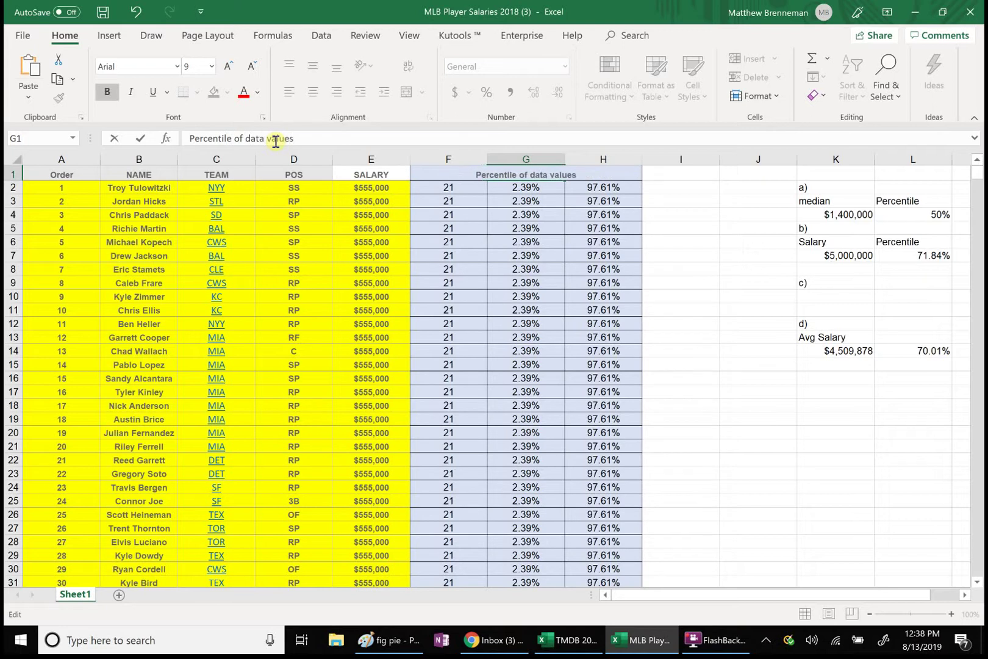
key("Return")
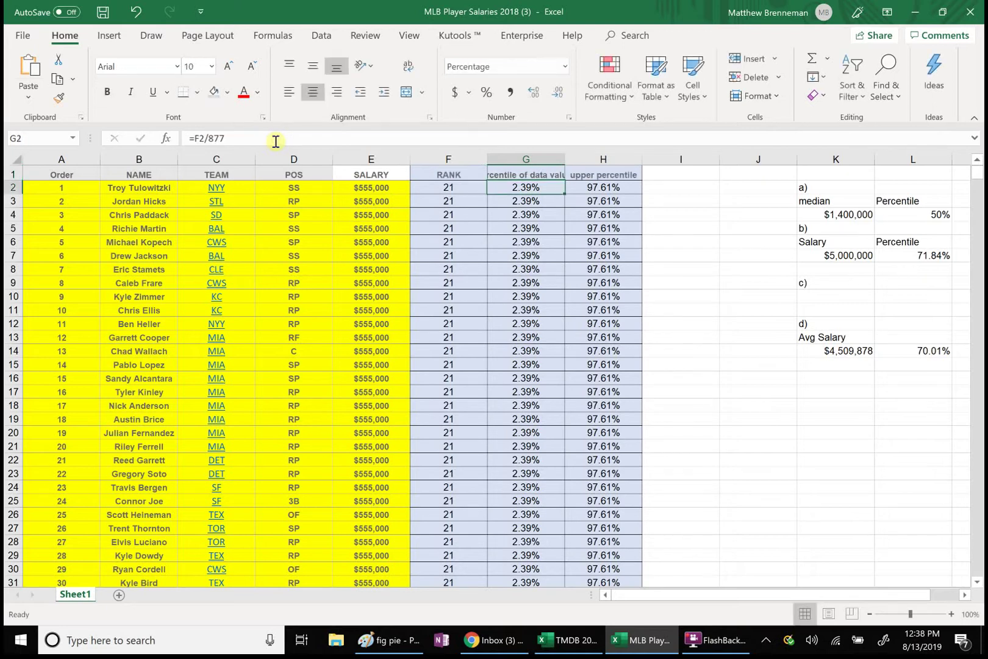
Extend the H1 header to "upper percentile of data values" and auto-fit the widths of columns G and H.
left_click(579, 174)
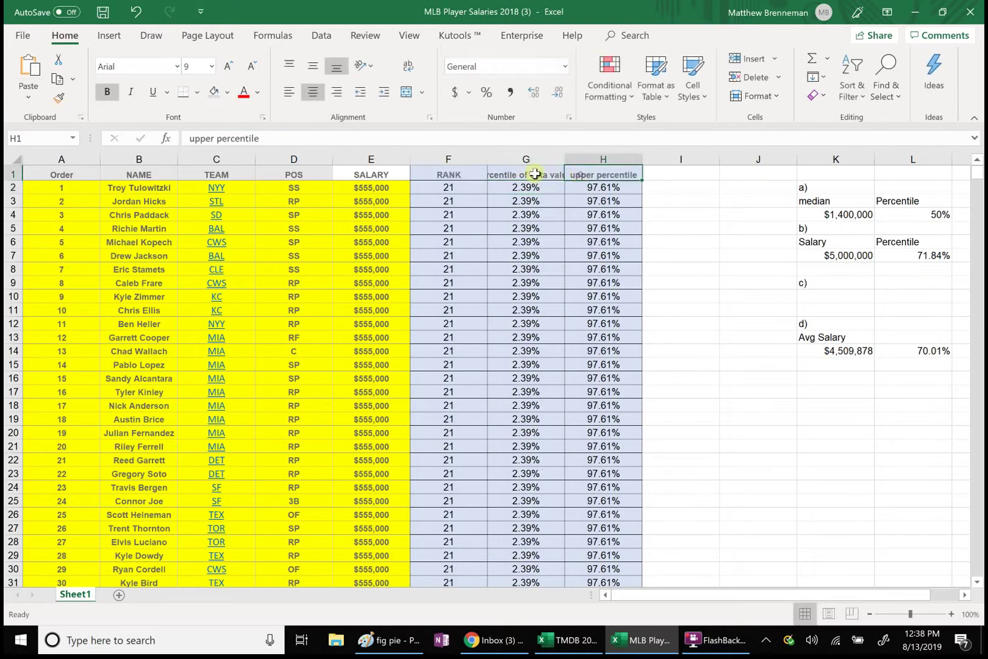
left_click(298, 143)
type("of")
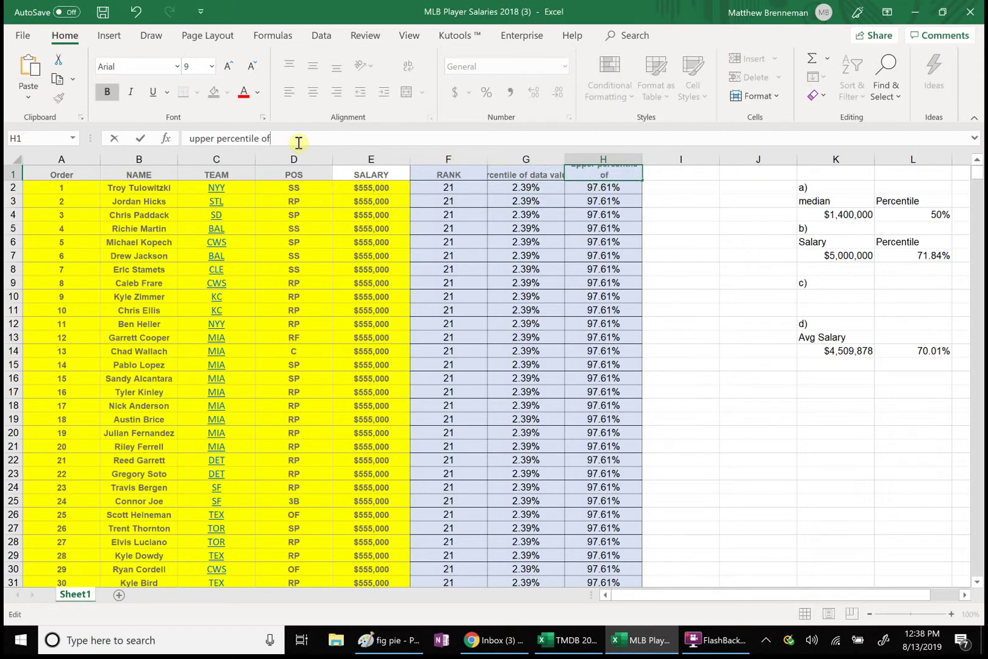
type(" data values")
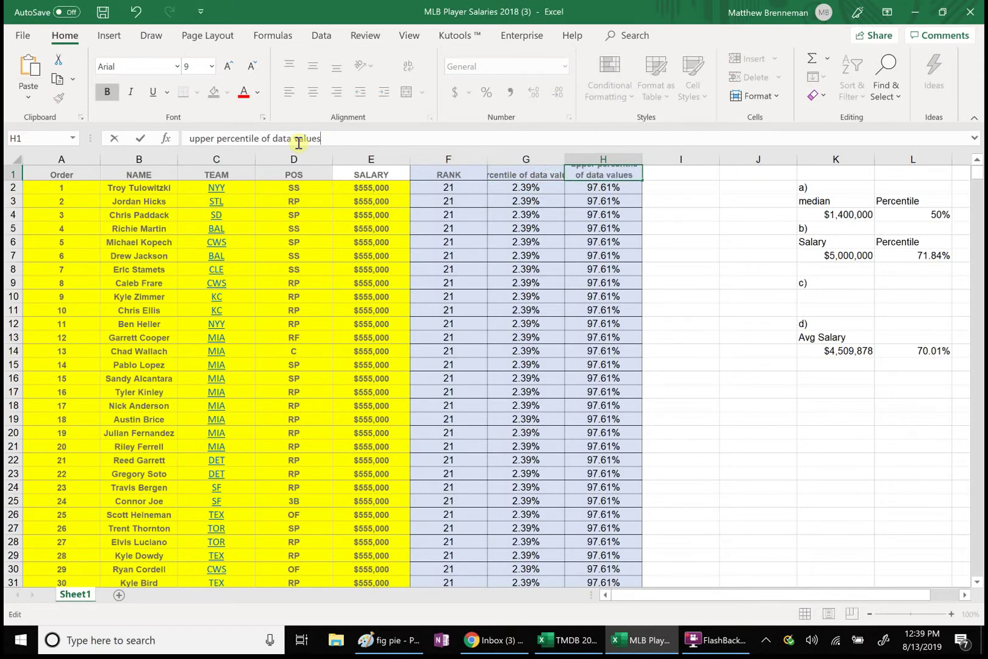
key("Return")
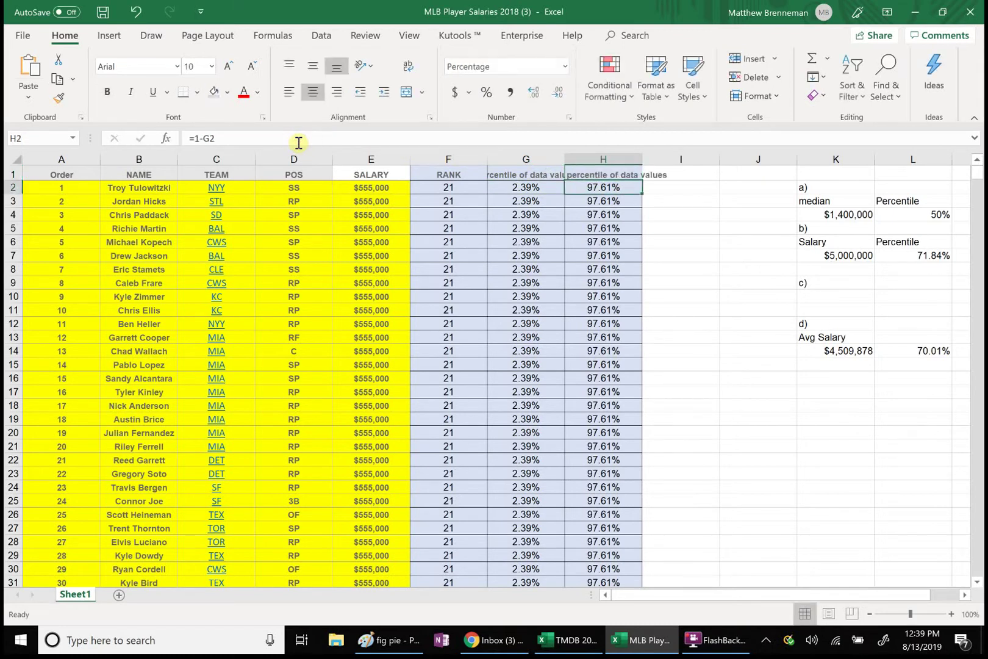
double_click(564, 156)
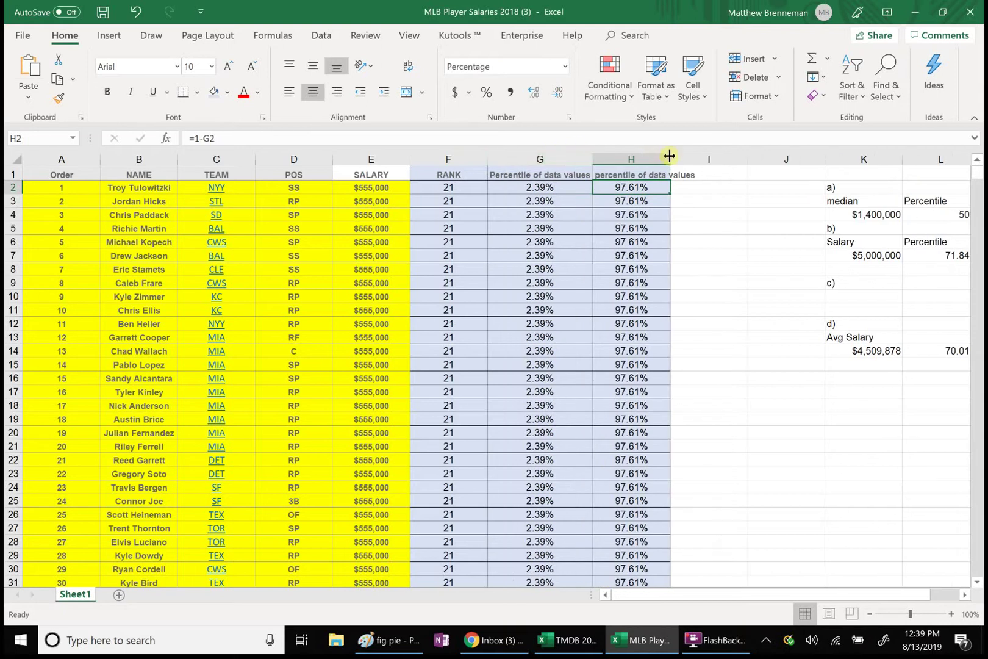
double_click(670, 156)
Enter the header "Percentile" in cell I1.
left_click(743, 177)
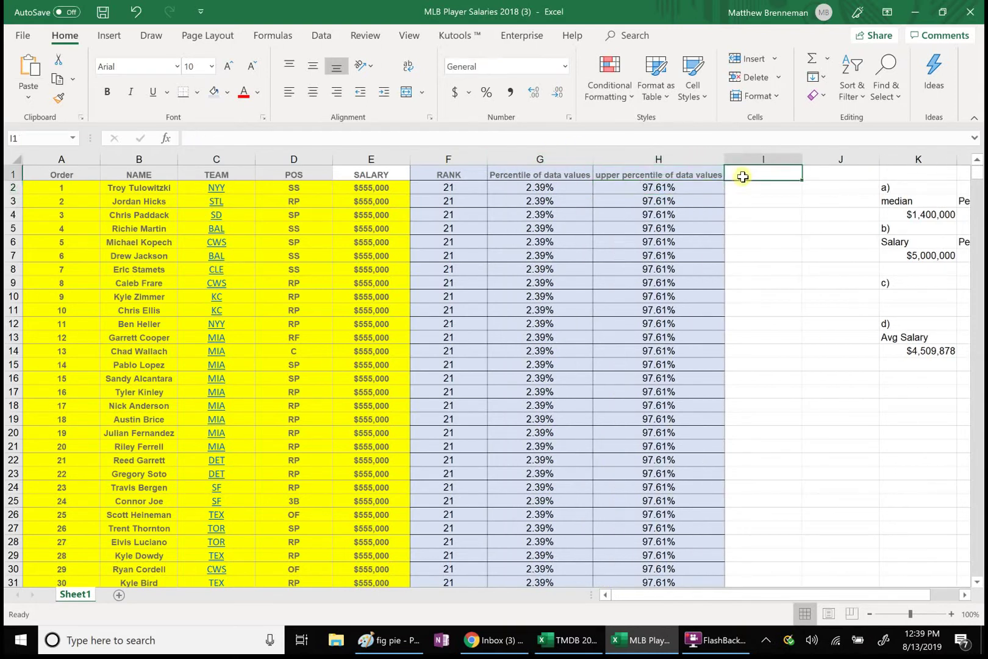
type("Perce")
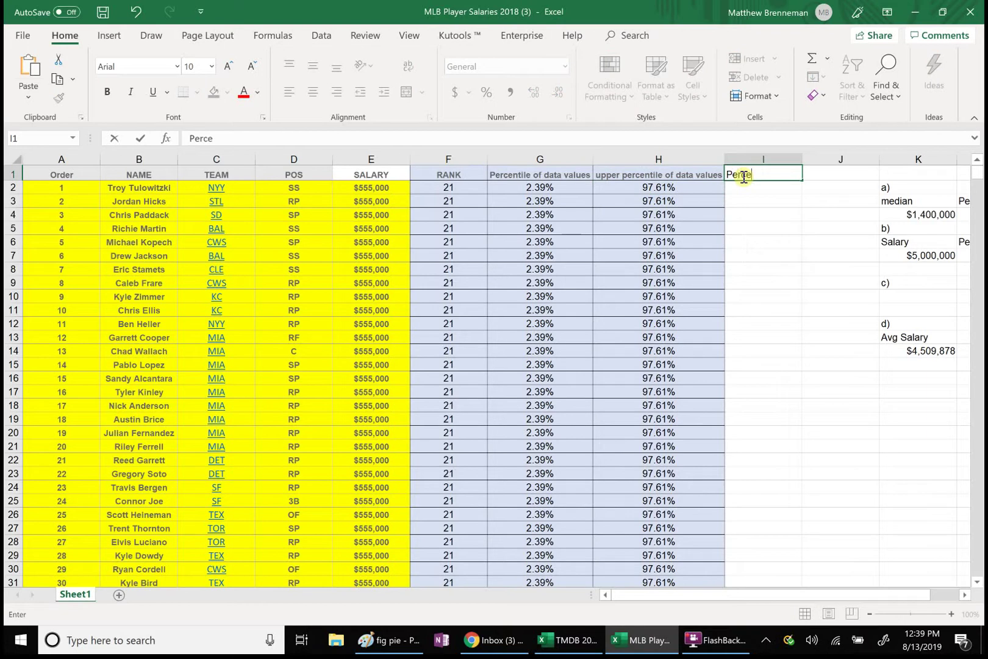
type("ntile")
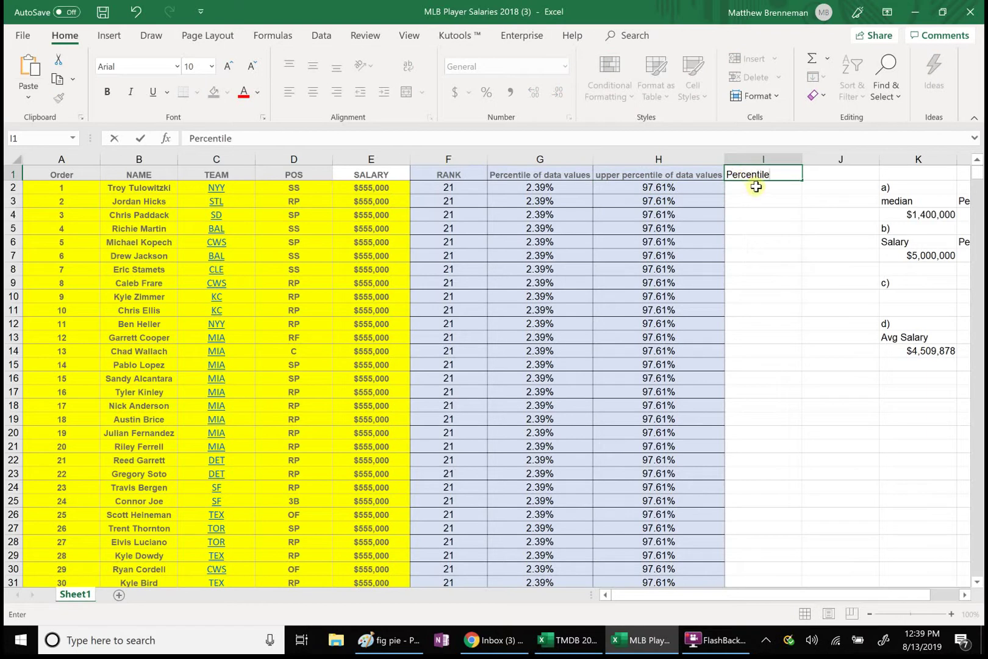
Enter the starting percentile values .01, .02 and .03 in cells I2 to I4.
left_click(756, 187)
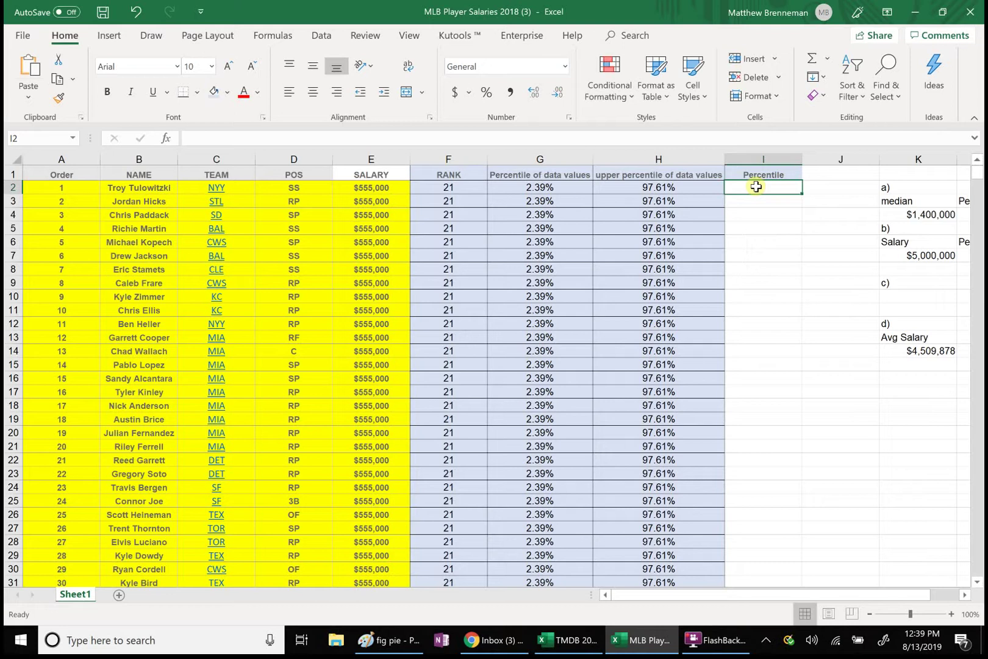
type(".01")
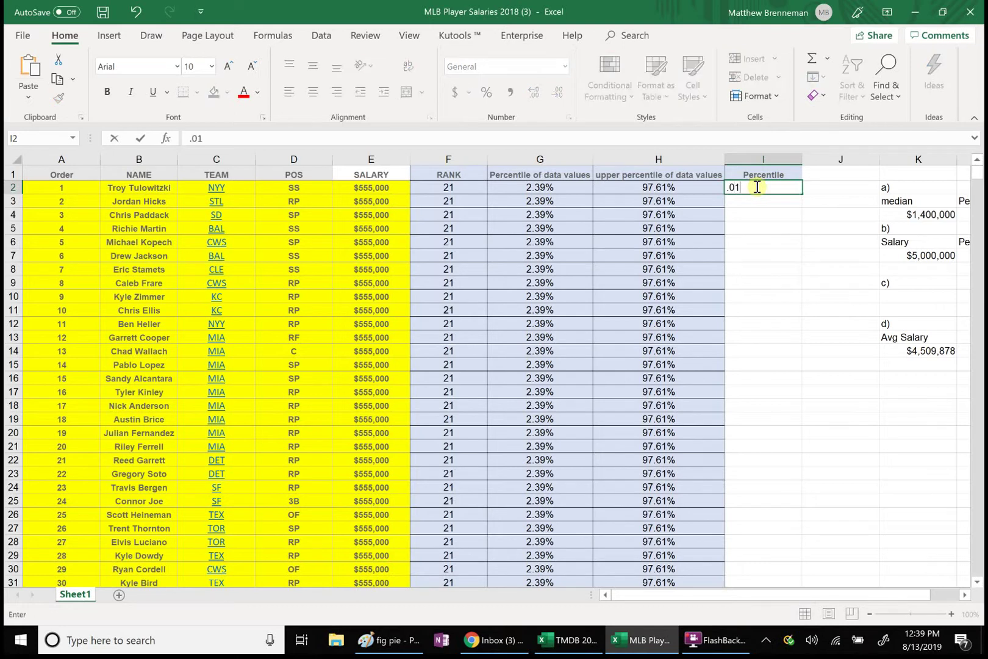
key("Return")
type(".02")
key("Return")
type(".03")
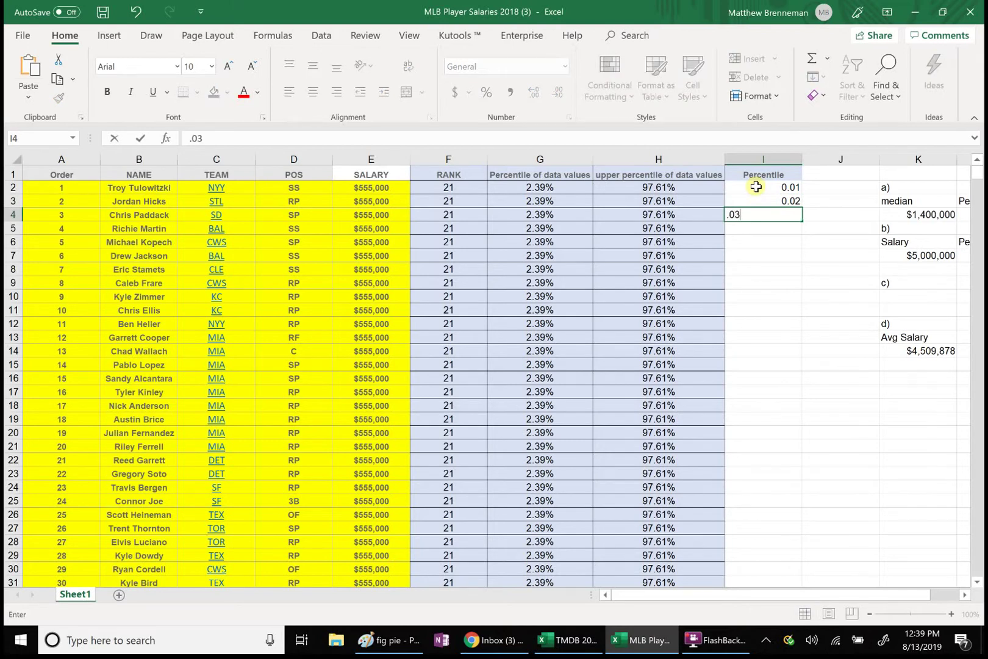
key("Return")
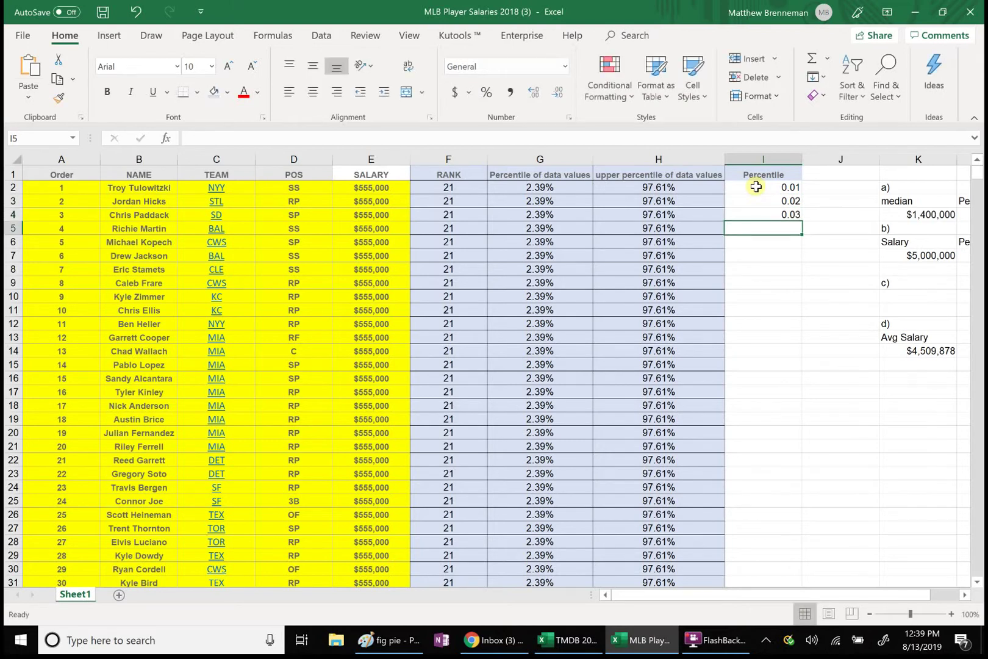
Extend the series in I2:I4 down column I to cell I101.
left_click_drag(756, 187, 756, 214)
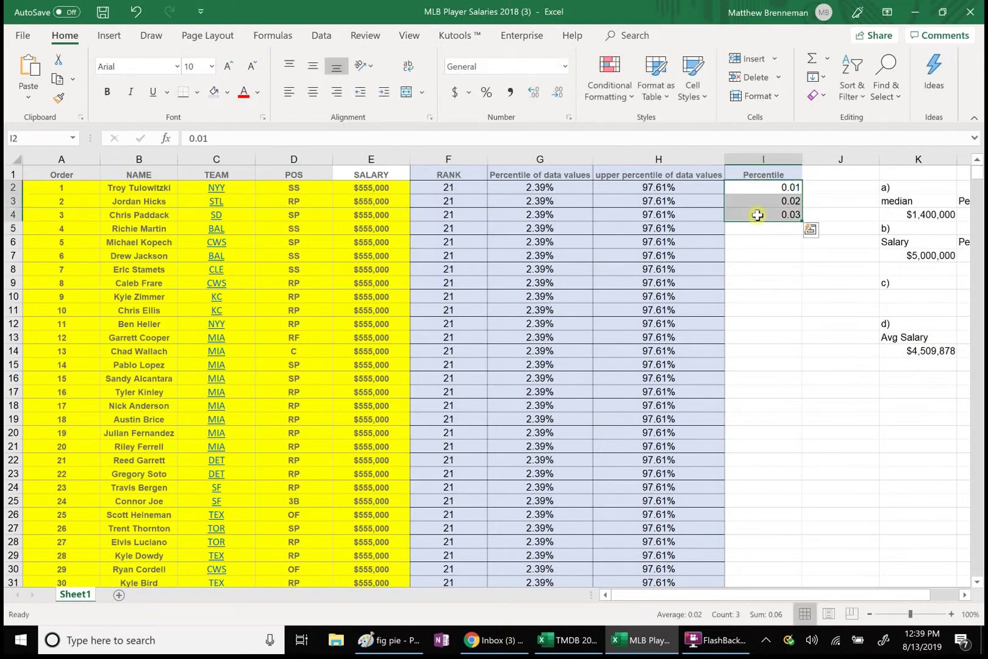
left_click_drag(803, 220, 803, 291)
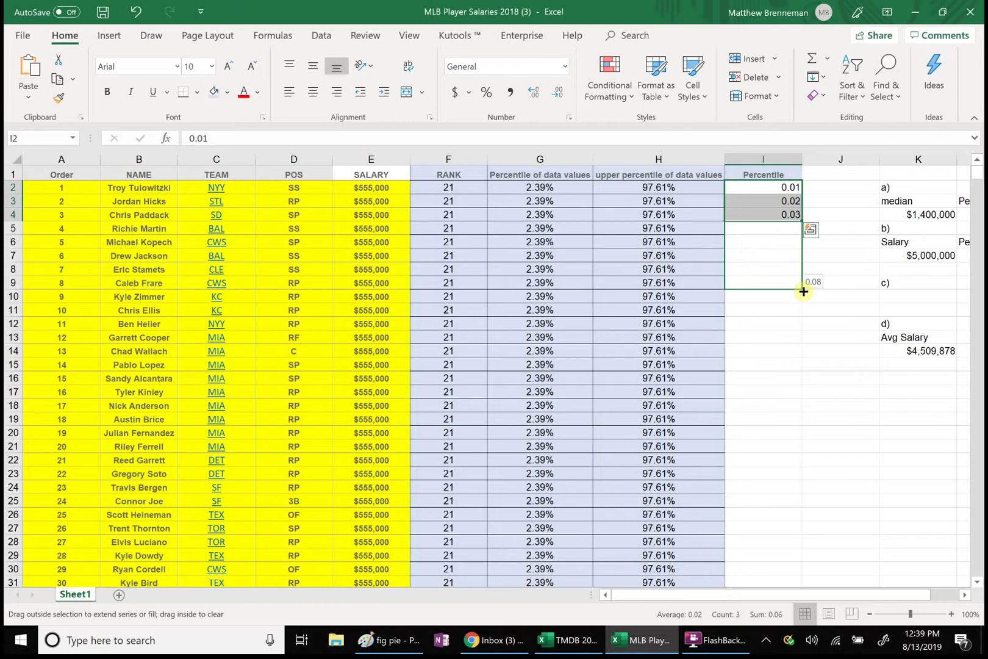
left_click_drag(803, 292, 790, 496)
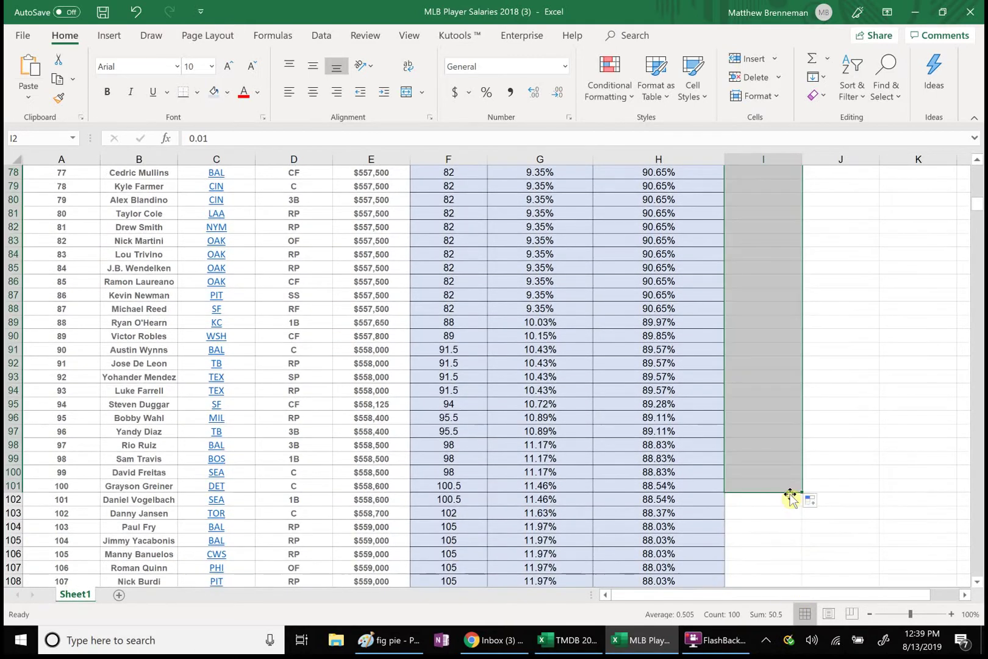
Format the percentile values in I2:I101 as Percentage with 0 decimal places.
right_click(763, 455)
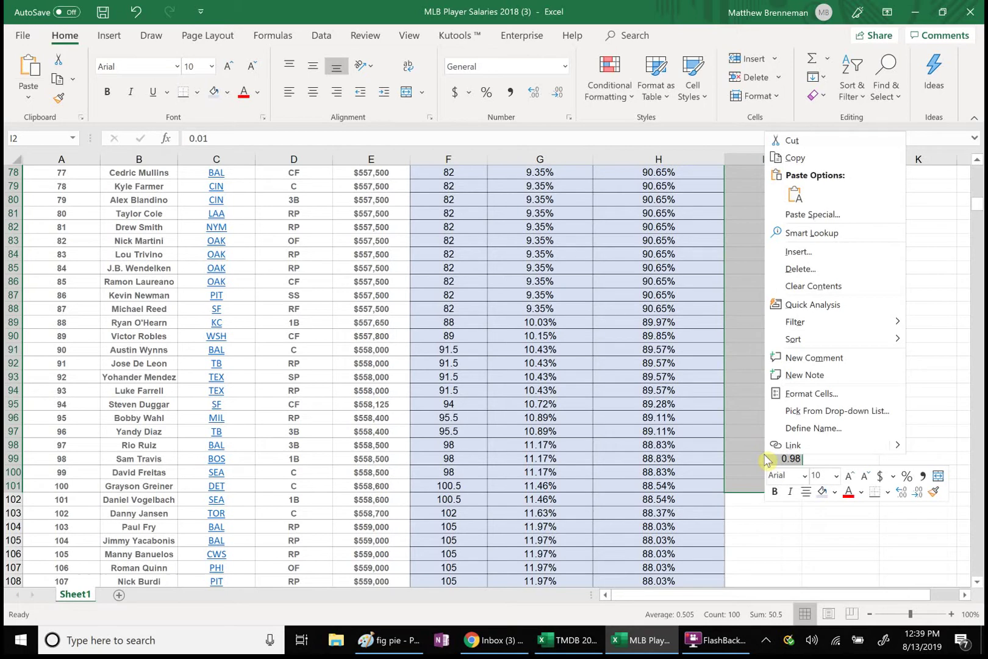
left_click(816, 395)
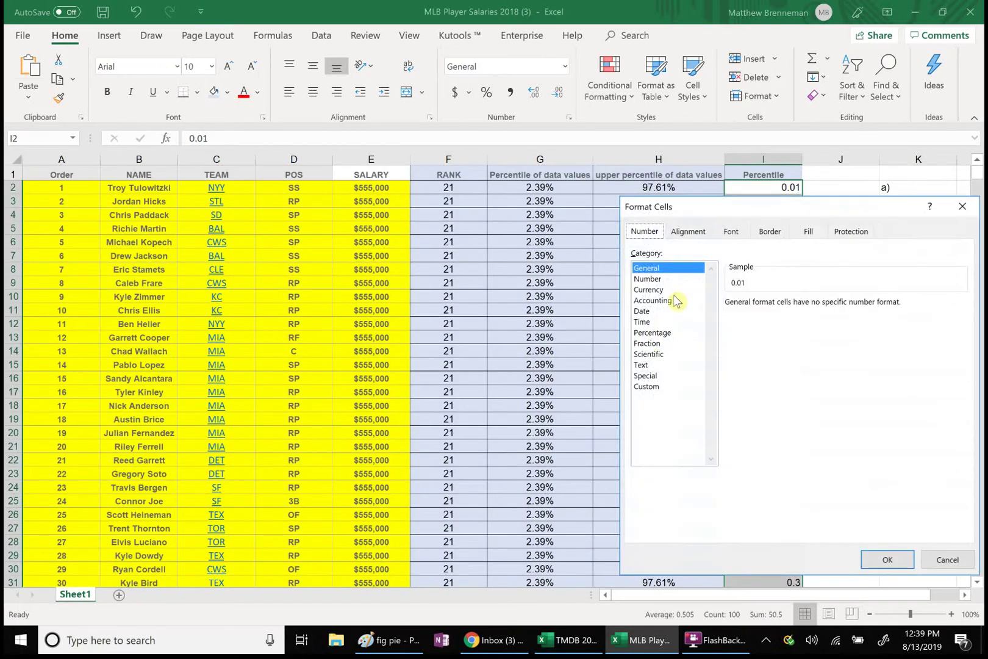
left_click(652, 334)
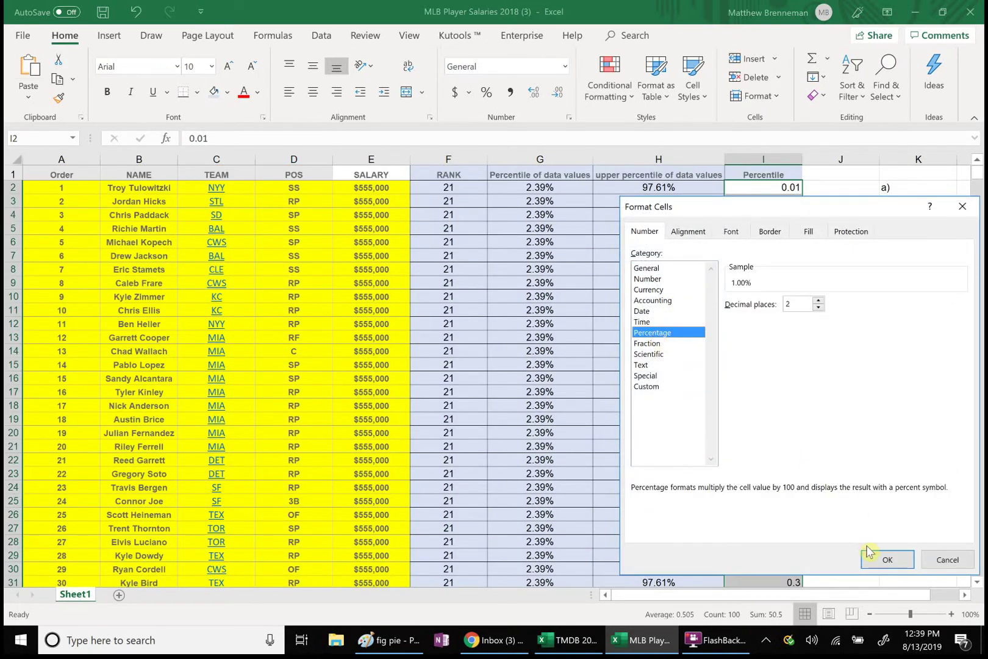
left_click(818, 308)
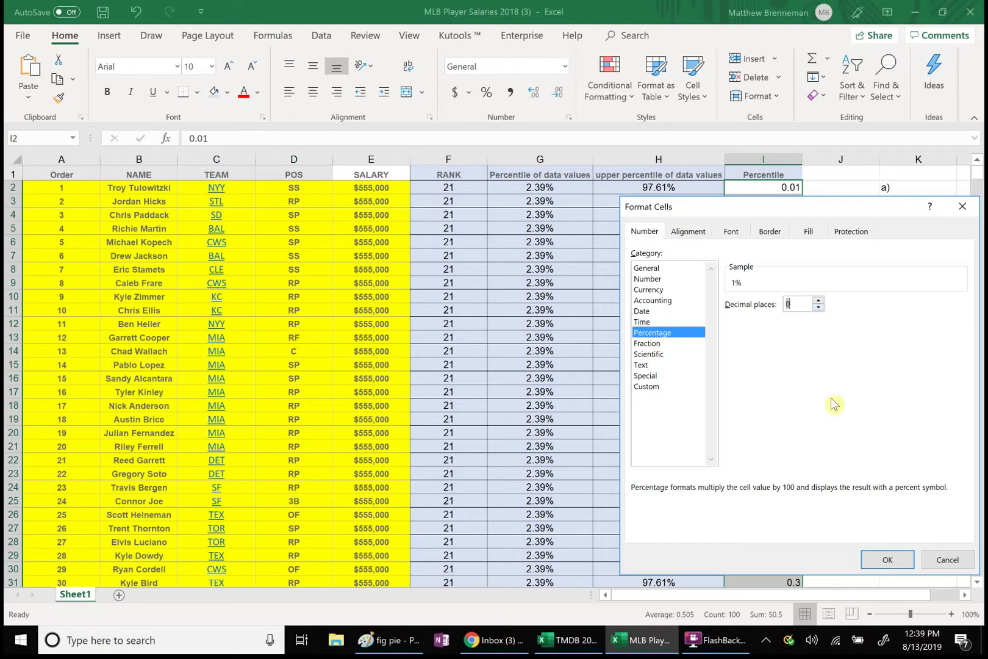
left_click(885, 560)
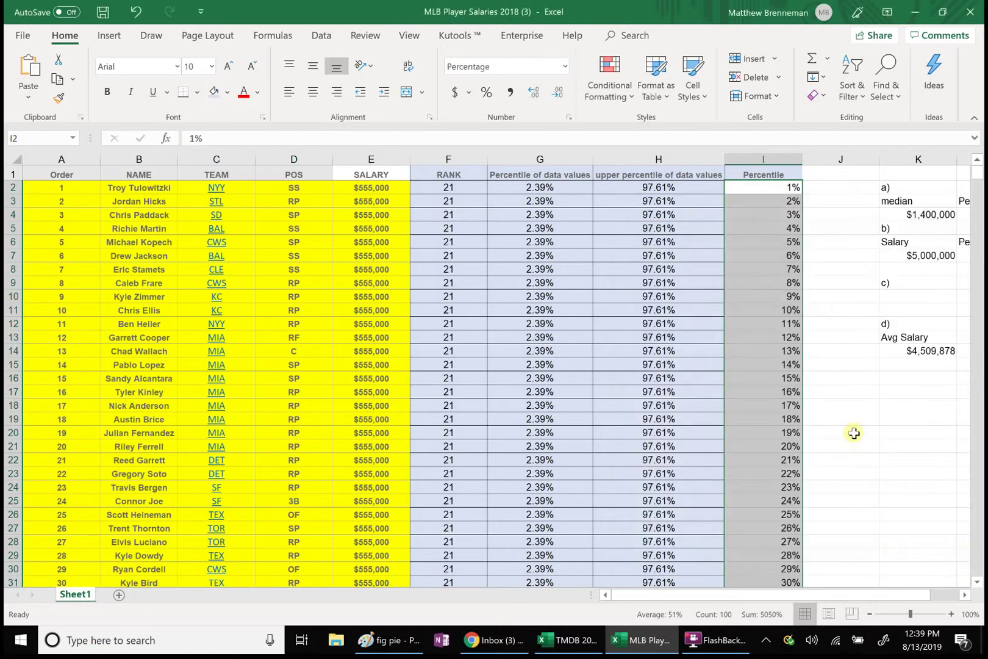
Enter the header "Values" in cell J1.
left_click(853, 432)
left_click(821, 171)
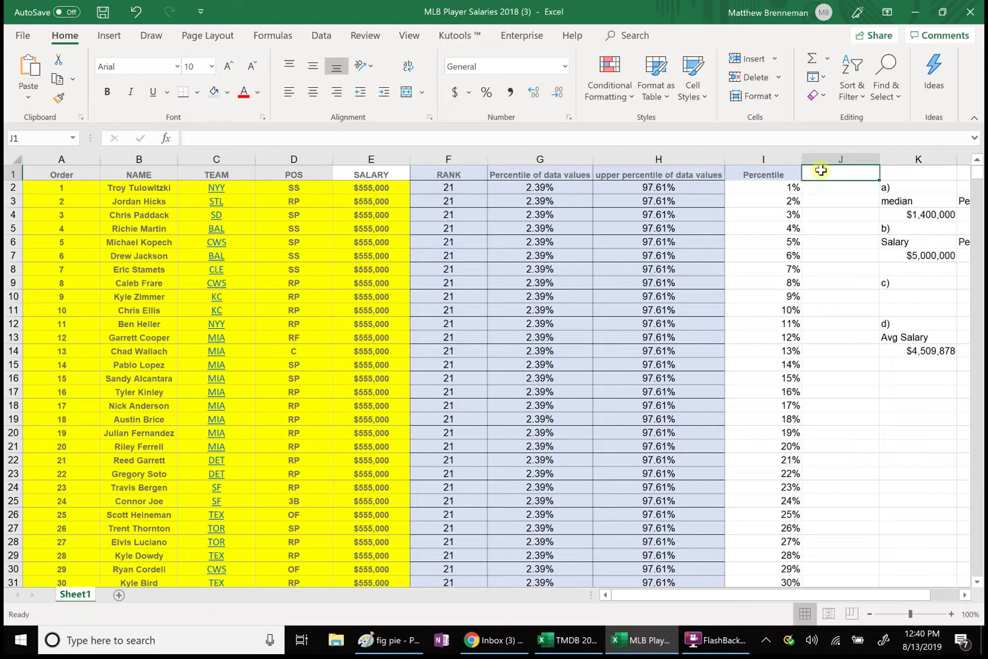
type("Values")
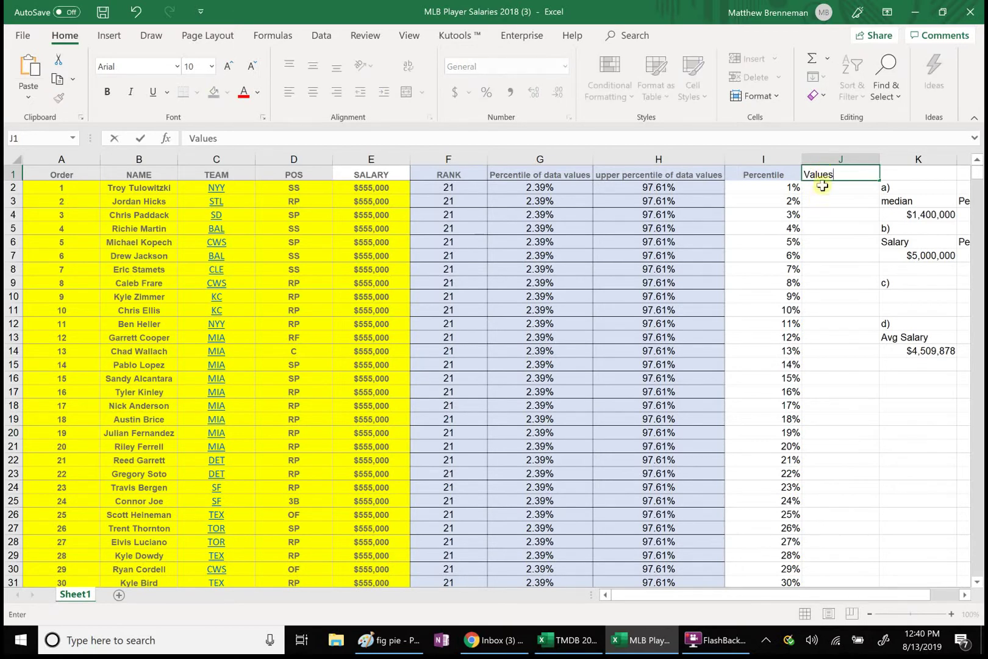
Write the formula =PERCENTILE.INC(E2:E878,I2) in cell J2 to compute the salary at the percentile in I2.
left_click(822, 188)
type("=per")
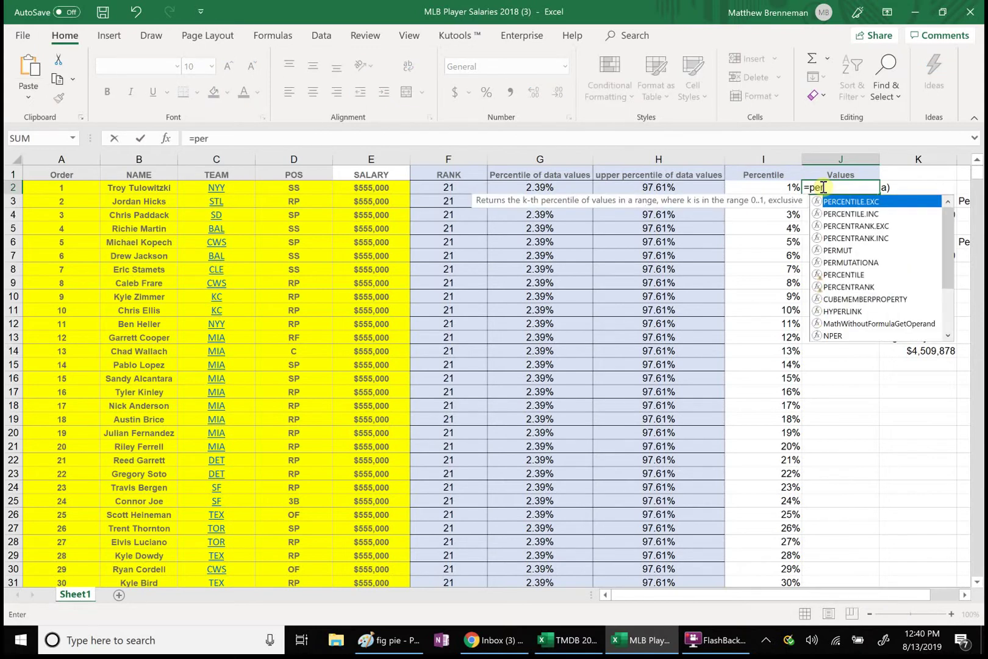
left_click(867, 214)
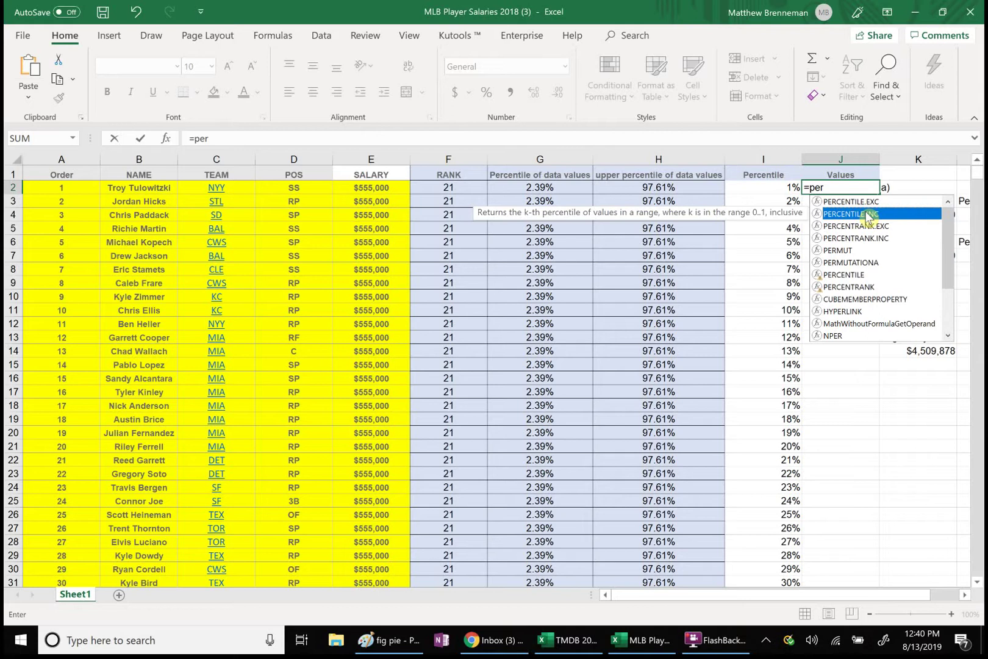
double_click(867, 215)
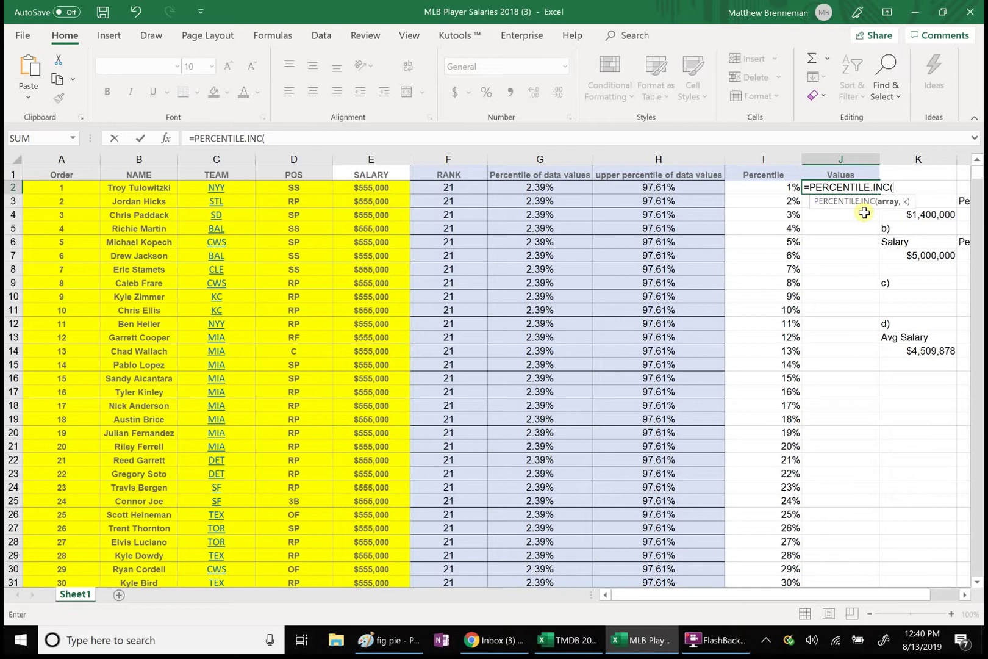
left_click(388, 188)
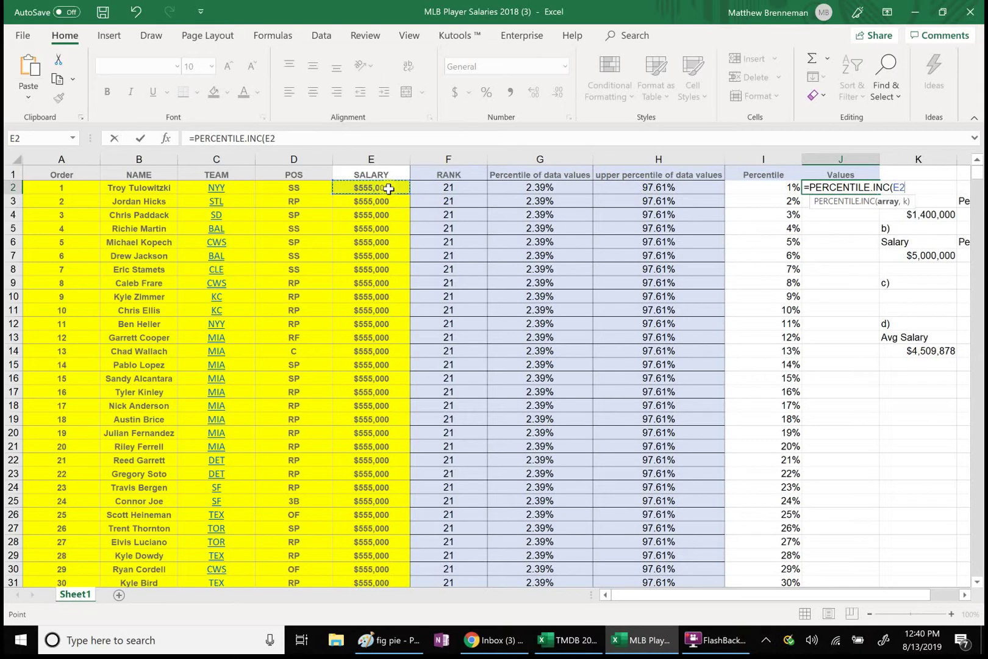
key("ctrl+shift+Down")
type(",")
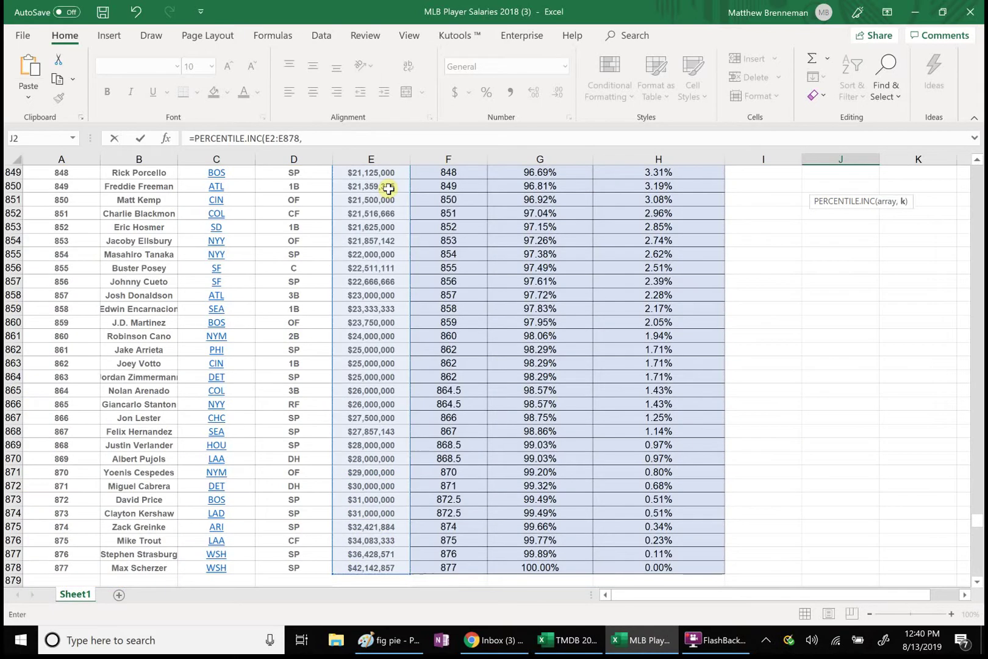
left_click_drag(977, 520, 965, 155)
left_click(787, 187)
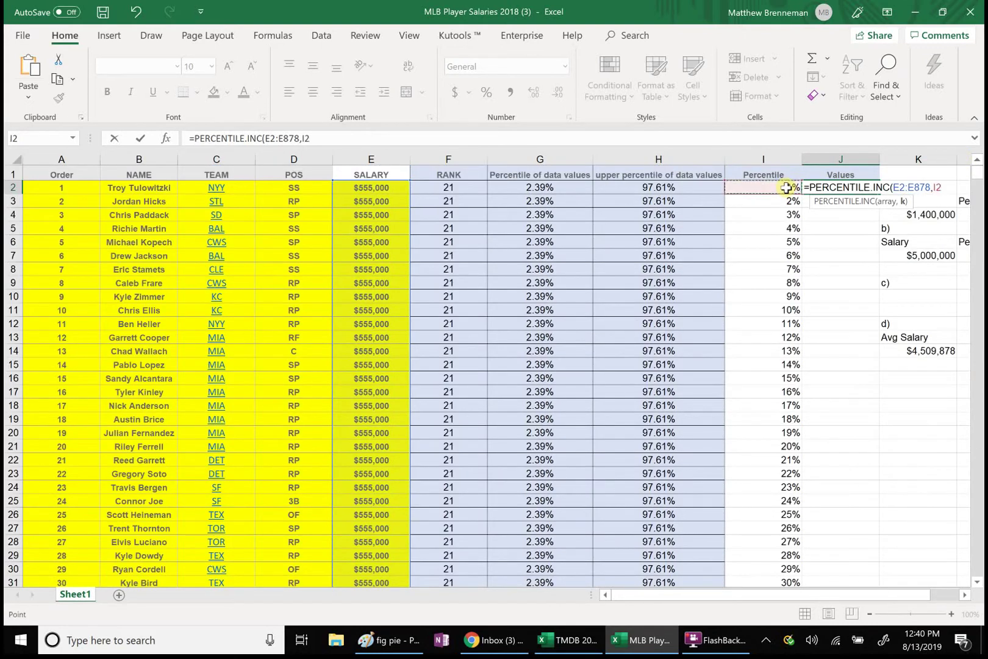
type(")")
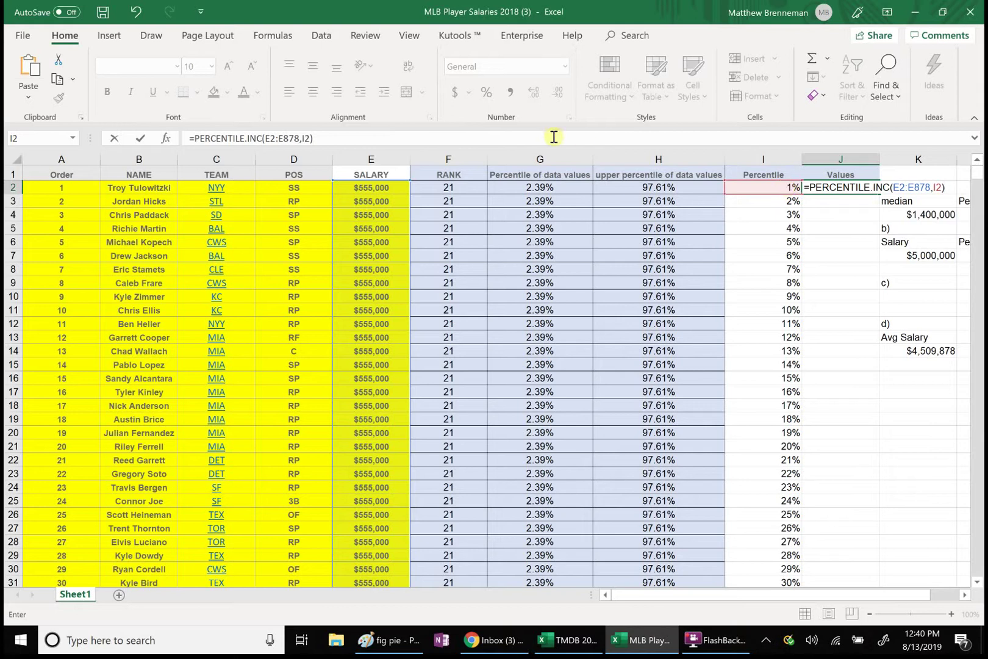
Make the salary range in the J2 formula absolute so that it reads =PERCENTILE.INC($E$2:$E$878,I2).
left_click(267, 138)
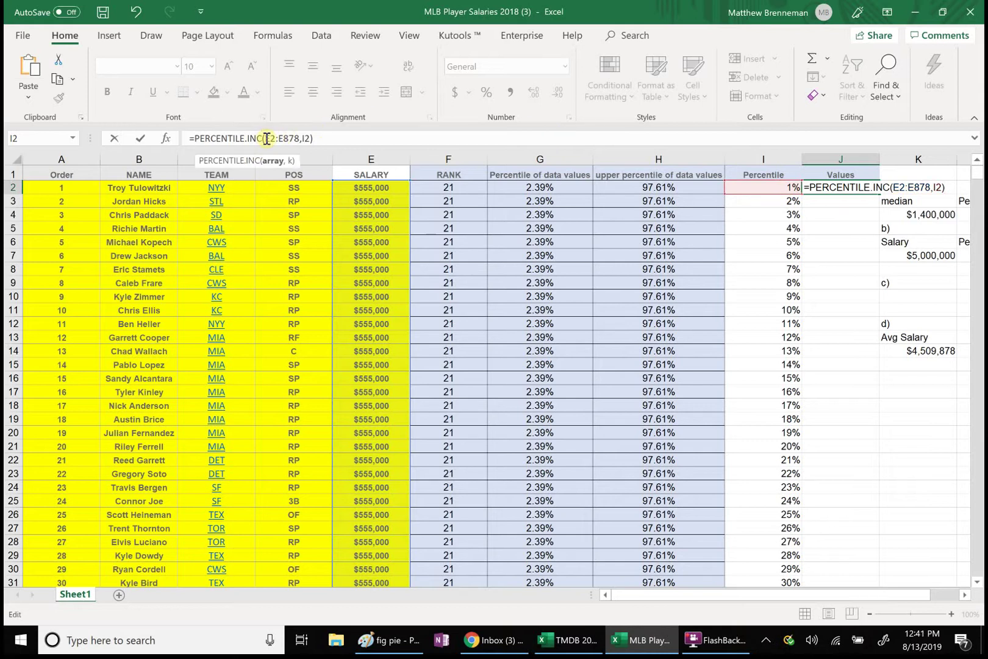
type("$")
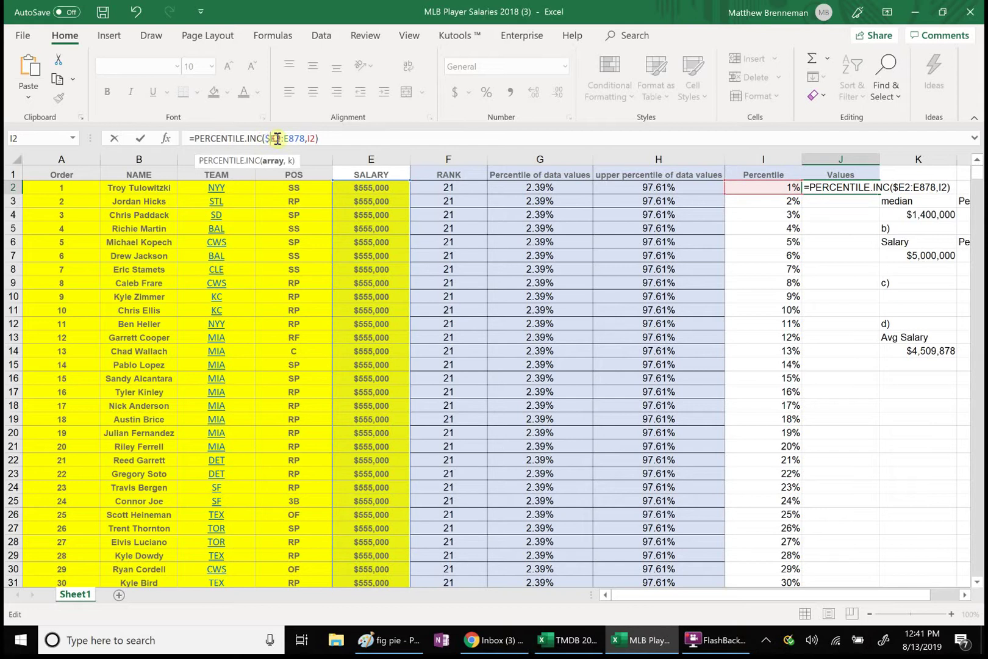
left_click(277, 139)
type("$")
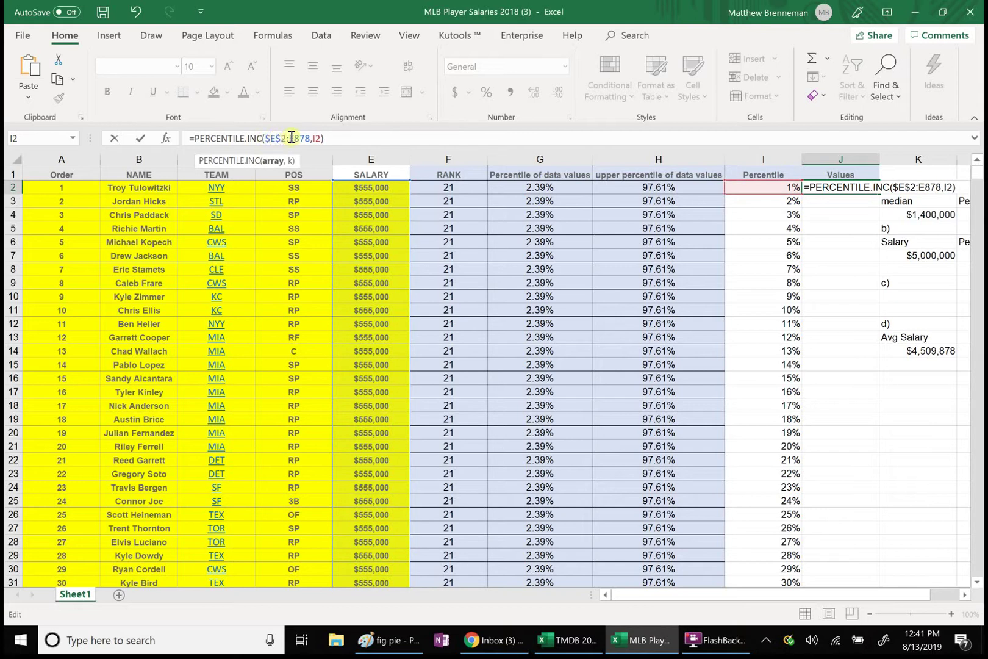
left_click(291, 138)
type("$")
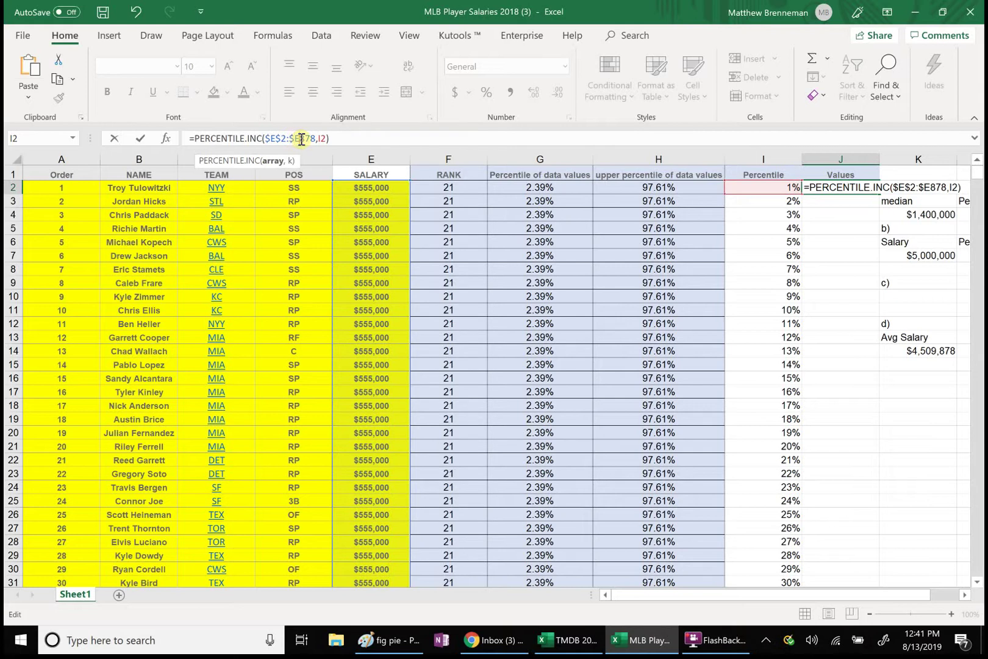
left_click(301, 139)
type("$")
key("Return")
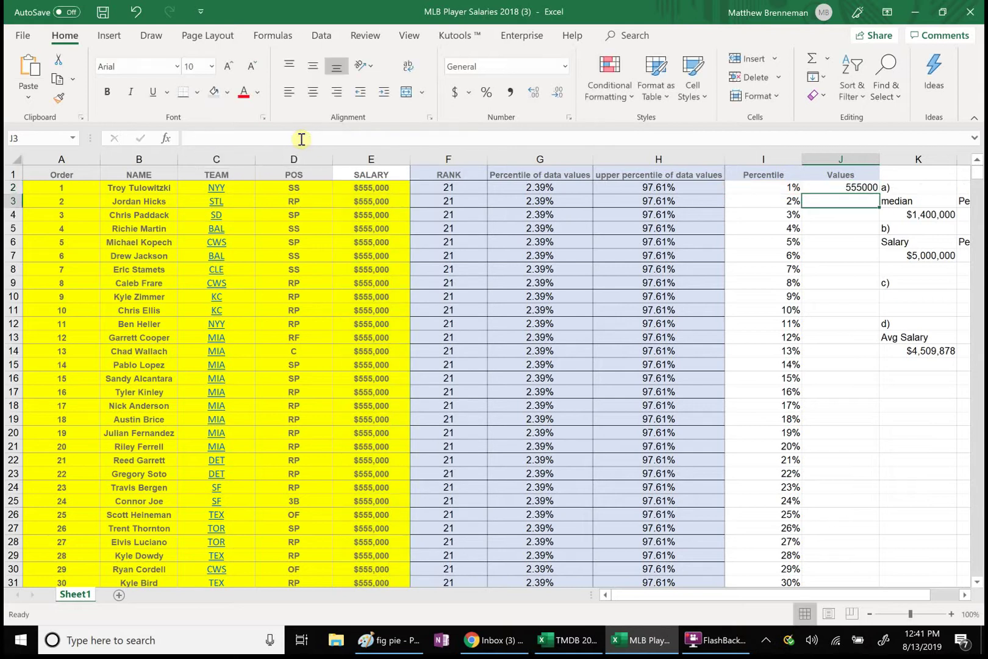
Fill the percentile formula from J2 down column J to cell J101.
left_click(828, 186)
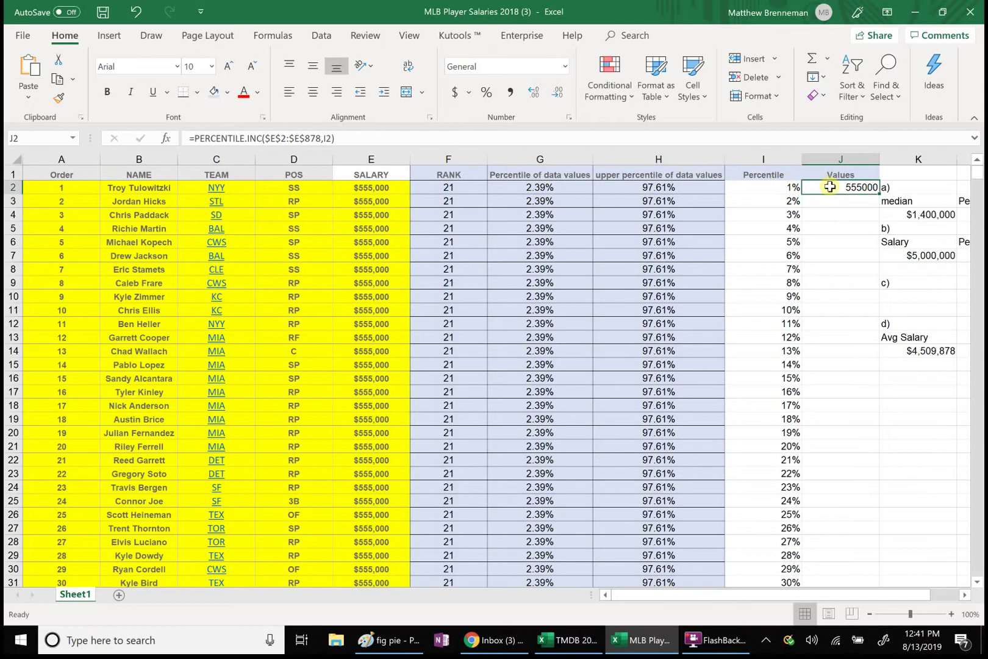
left_click_drag(879, 192, 833, 315)
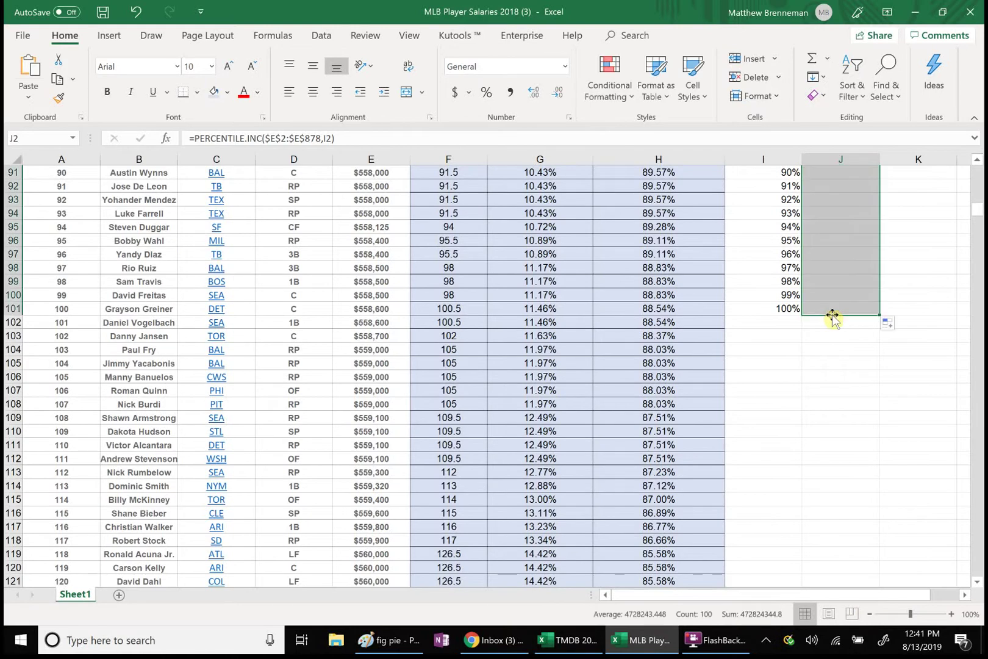
left_click(852, 416)
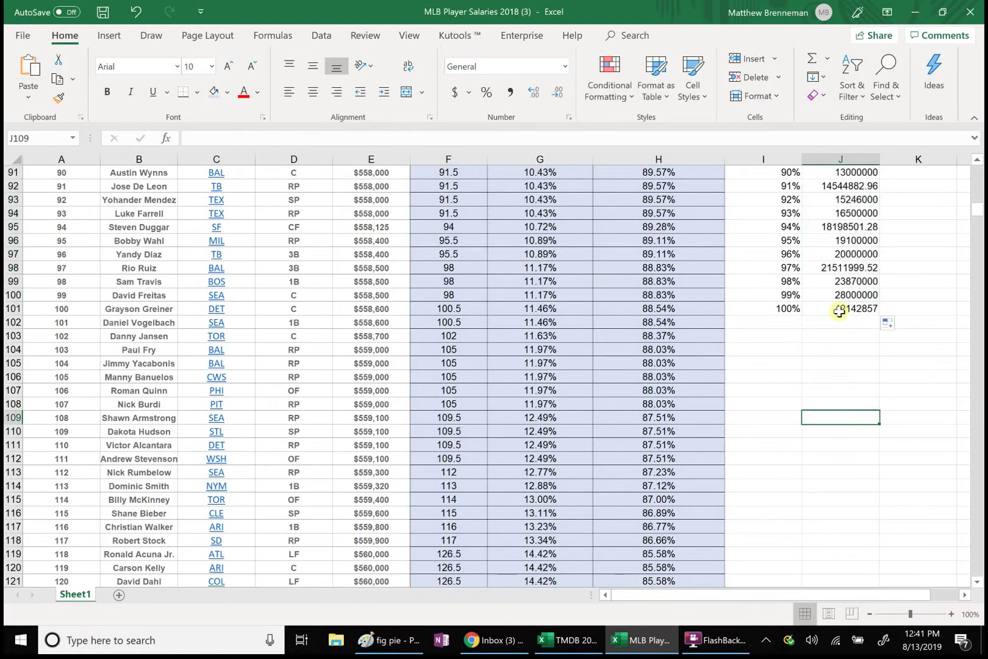
Apply All Borders to the percentile table in I1:J101.
left_click_drag(840, 310, 762, 116)
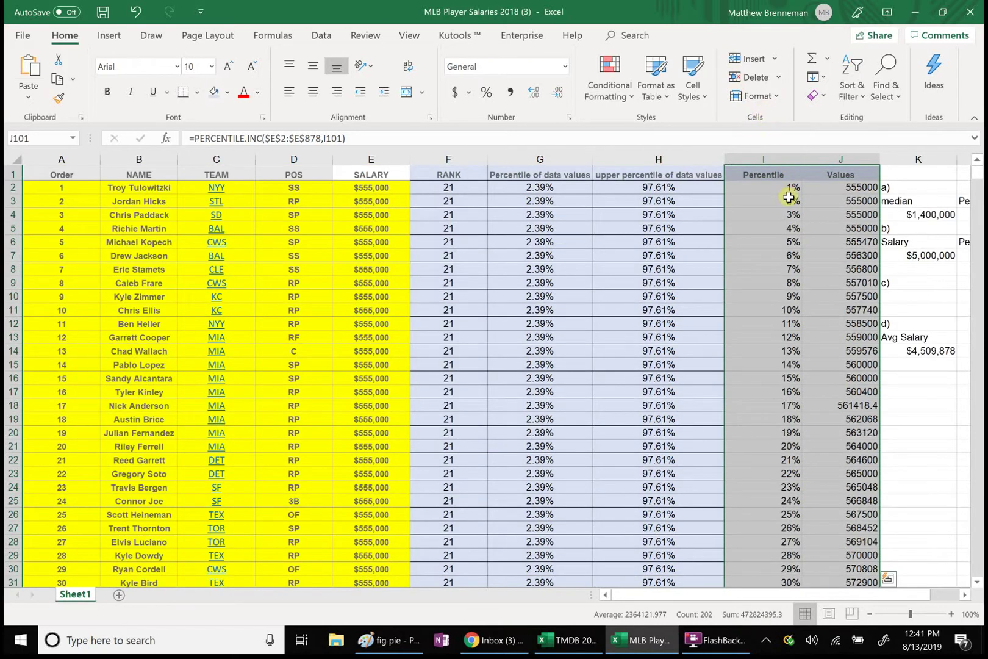
right_click(789, 197)
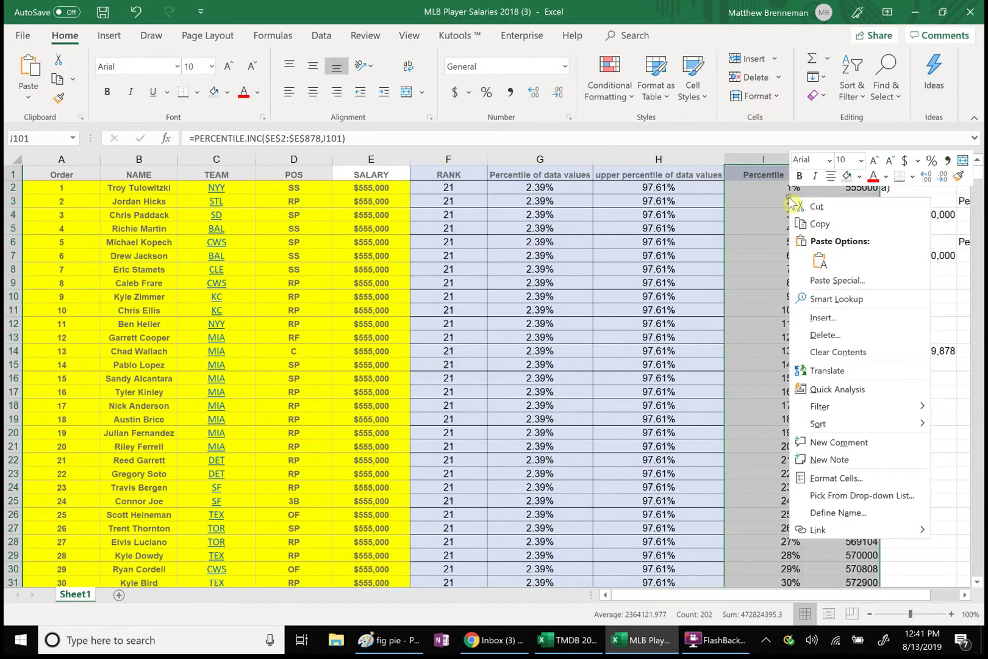
left_click(911, 178)
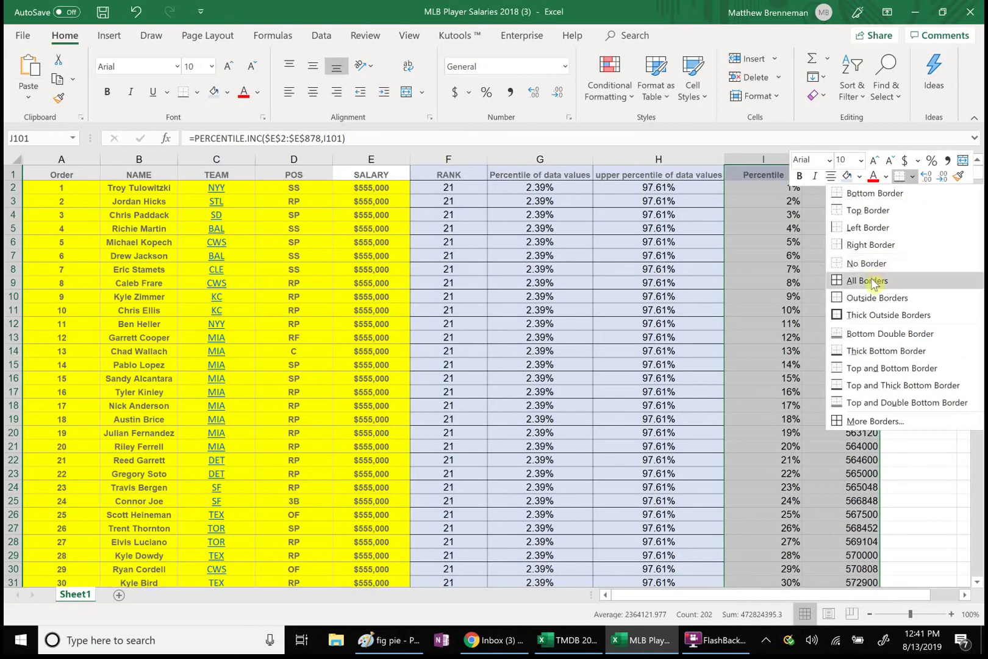
left_click(870, 278)
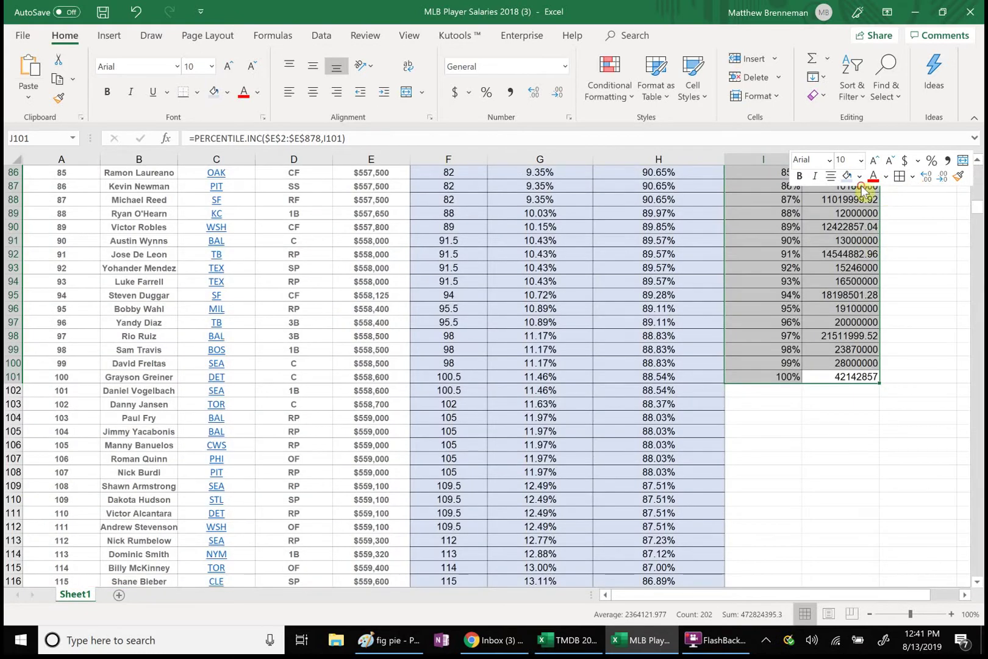
Give the percentile table in I1:J101 a light green fill and center its contents horizontally.
left_click(859, 176)
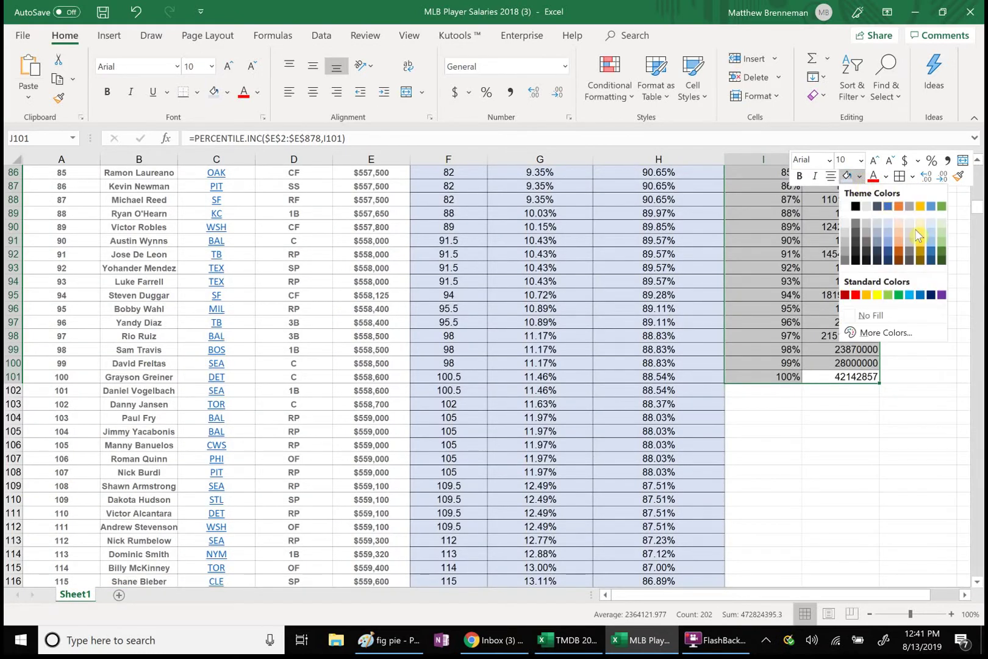
left_click(939, 222)
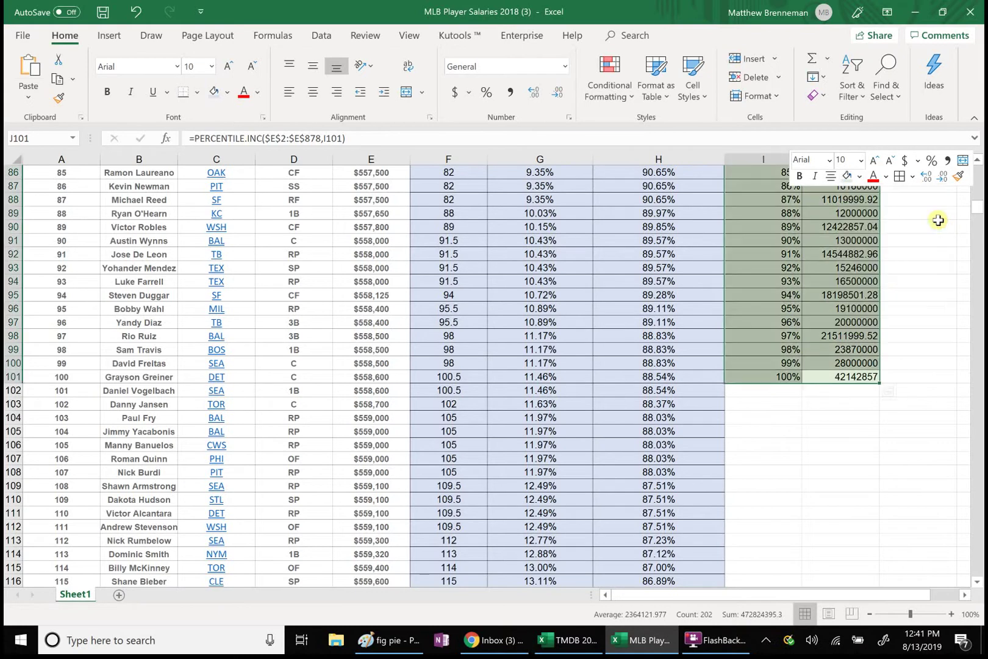
left_click(313, 93)
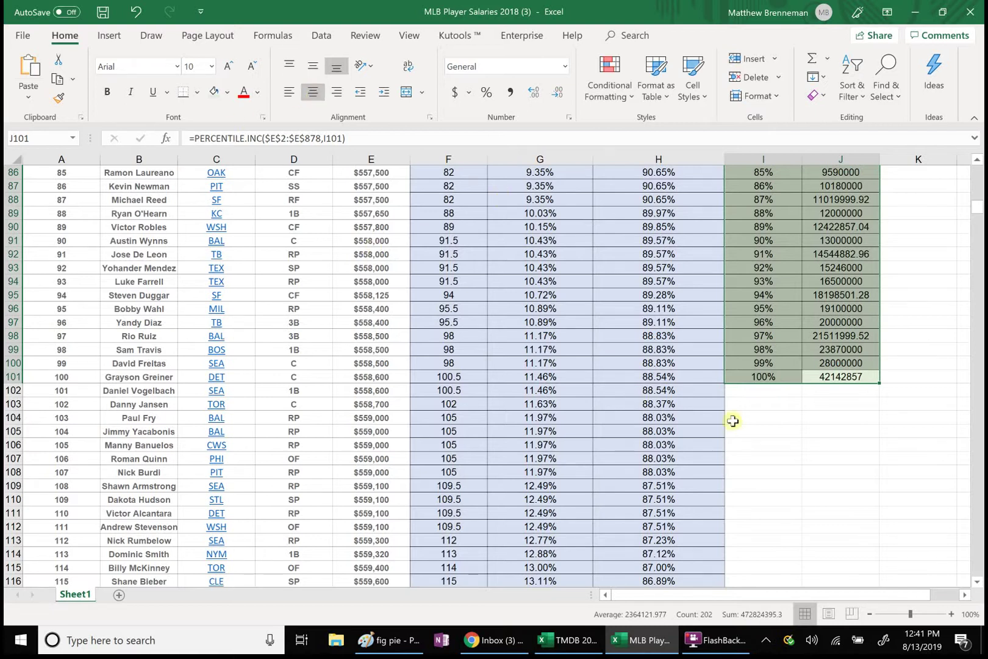
left_click(897, 440)
Format the salary values in J2:J101 as Currency with the $ symbol and 0 decimal places.
left_click_drag(848, 377, 823, 186)
right_click(822, 186)
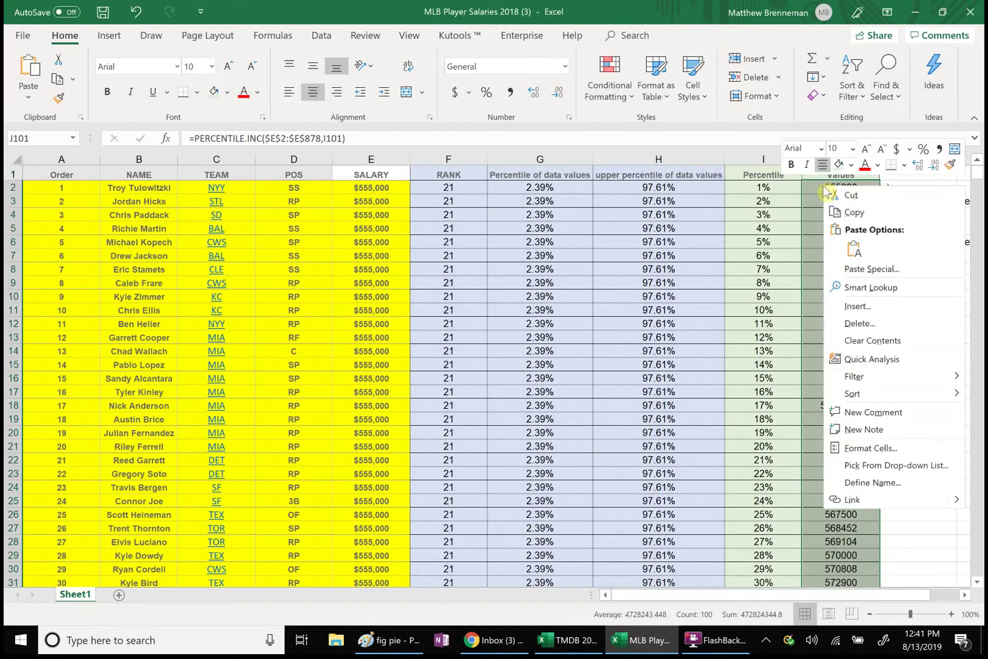
left_click(866, 448)
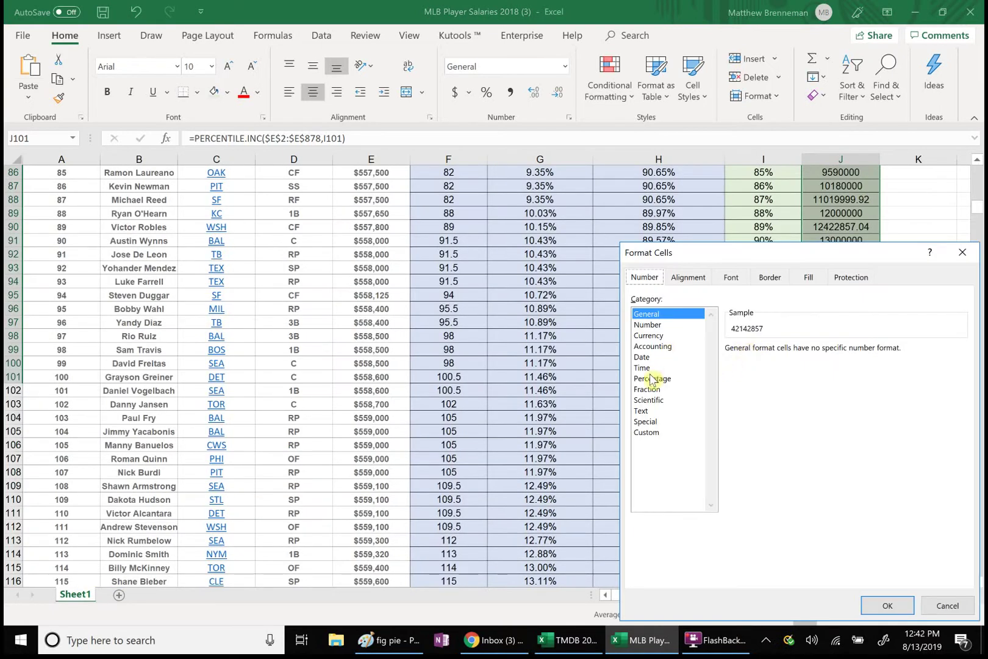
left_click(652, 336)
left_click(818, 352)
left_click(819, 352)
left_click(886, 606)
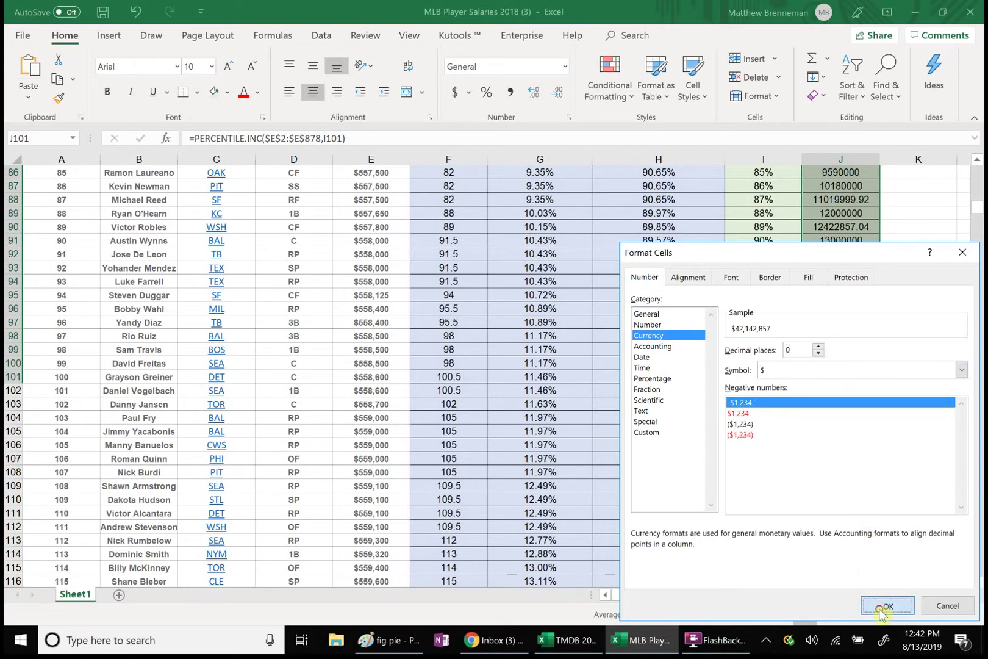
left_click(900, 462)
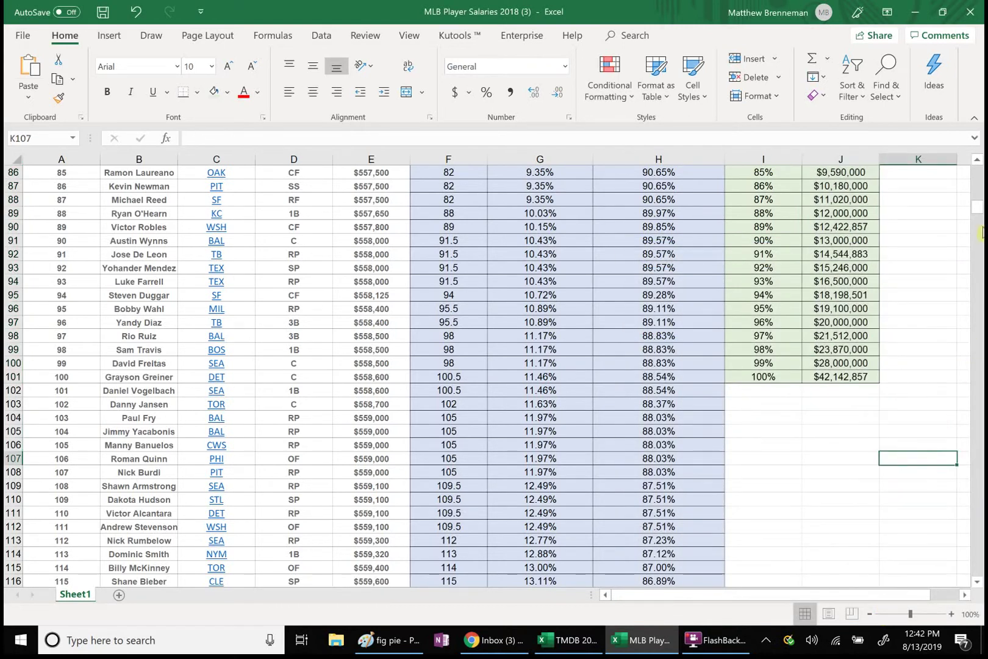
Enter the label "Salary" in cell K10, directly below the part c) heading.
left_click_drag(977, 210, 980, 125)
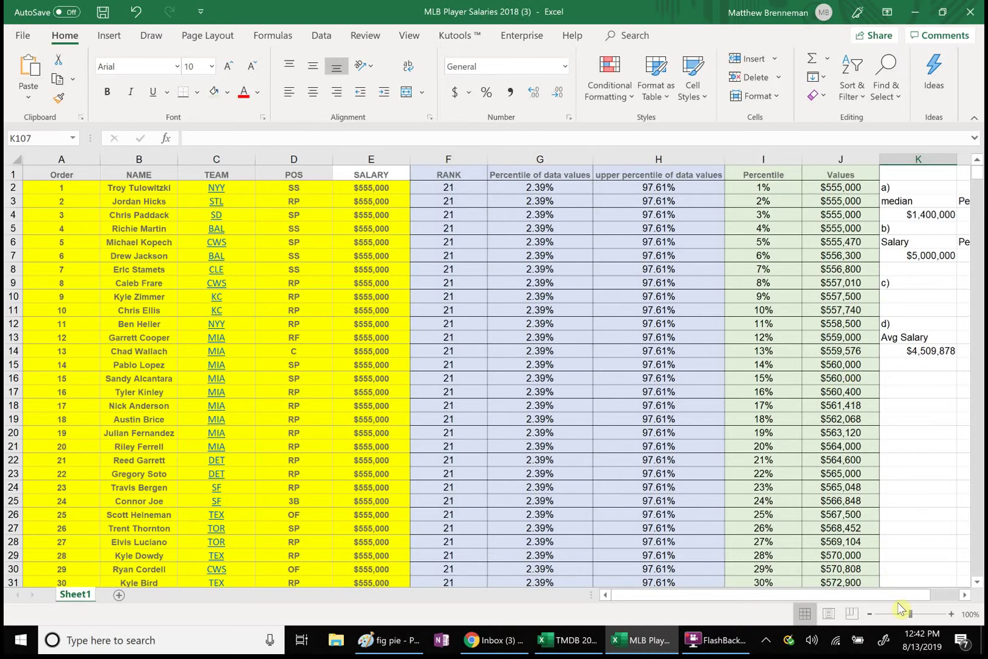
left_click_drag(899, 598, 960, 594)
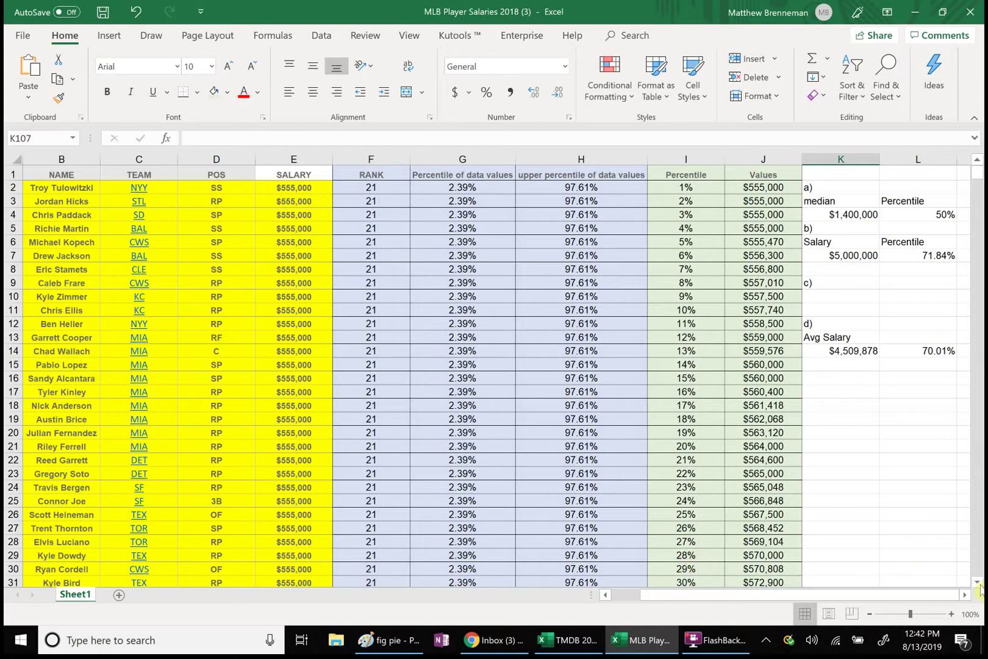
left_click_drag(977, 582, 978, 584)
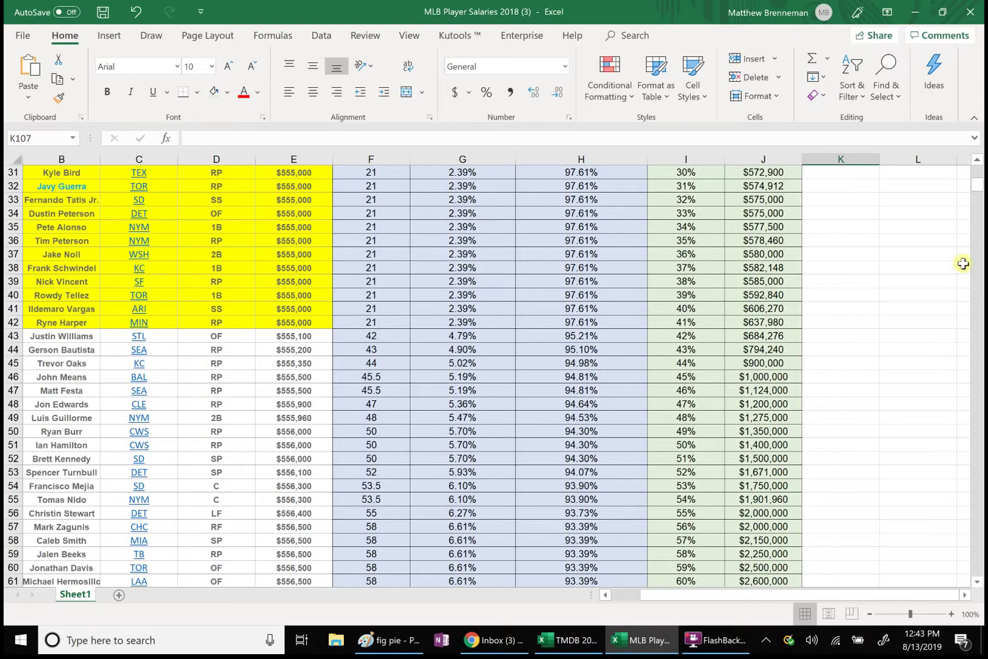
left_click(977, 159)
mouse_move(977, 159)
left_mouse_down()
mouse_move(977, 179)
mouse_move(970, 148)
left_mouse_up()
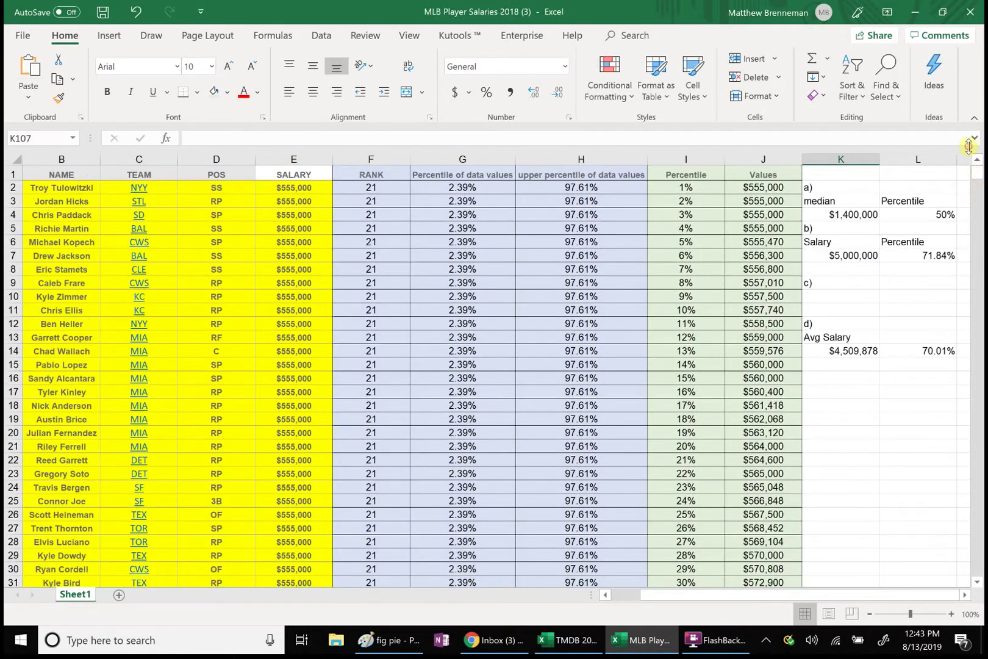
left_click(829, 284)
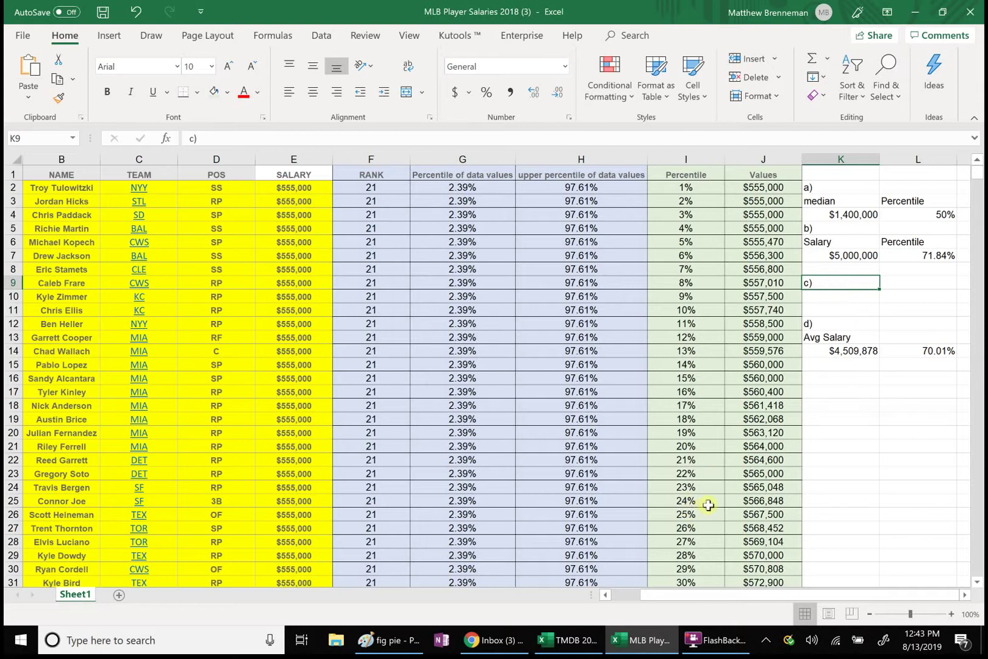
left_click(827, 297)
type("Salary")
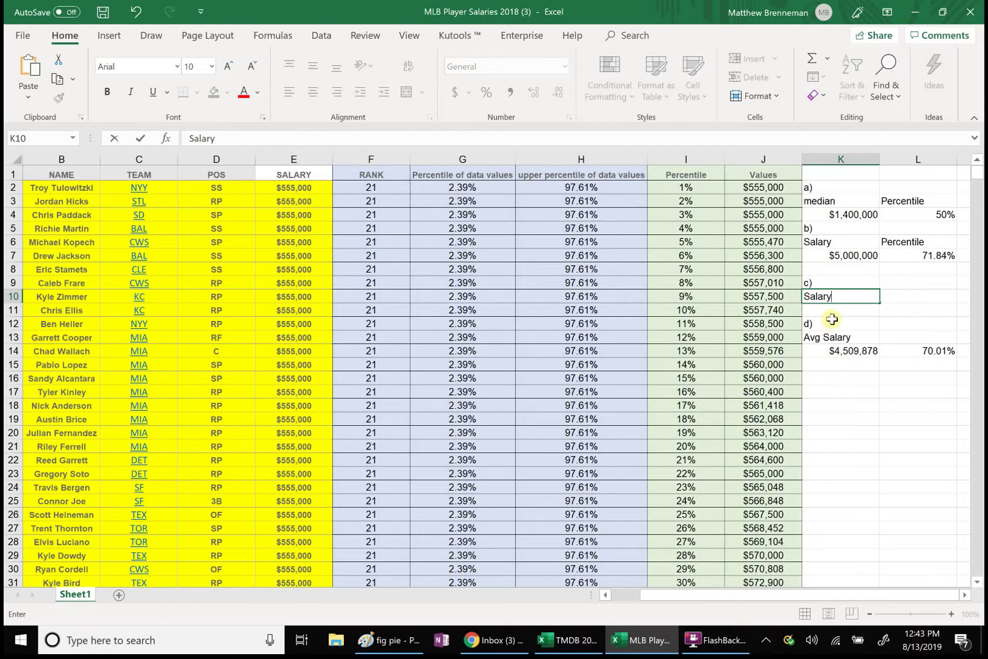
Enter .25 in cell K11 and format it as Percentage with 0 decimal places.
left_click(833, 311)
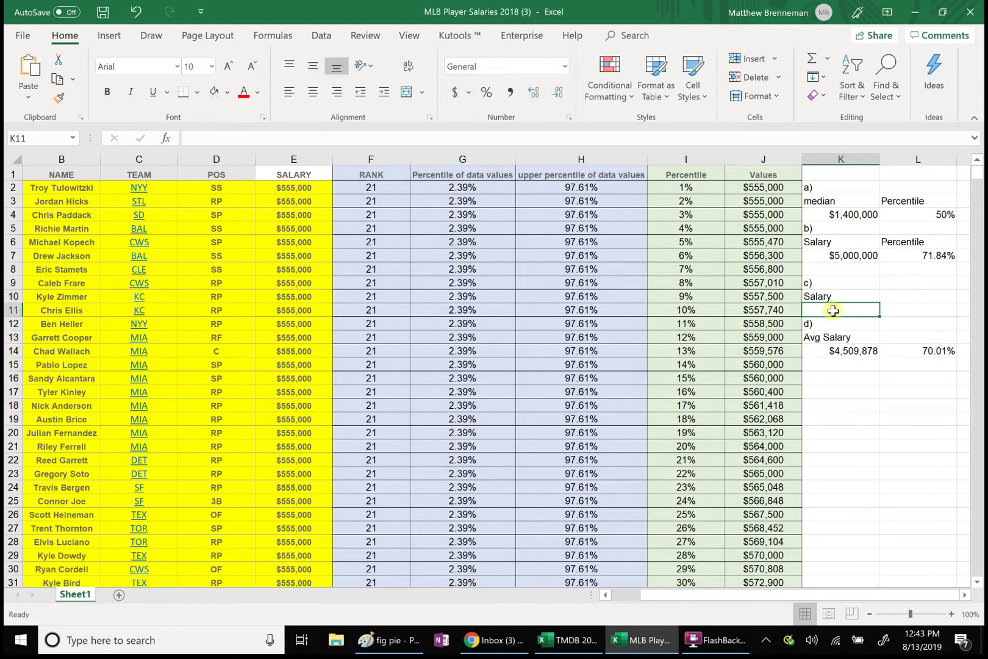
type(".25")
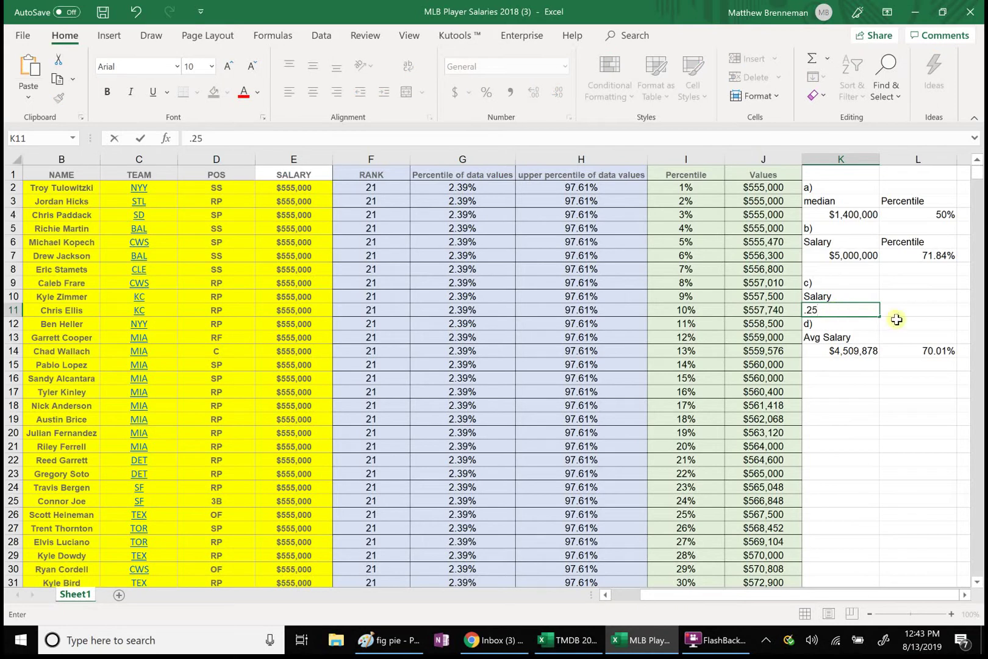
left_click(900, 320)
left_click(864, 311)
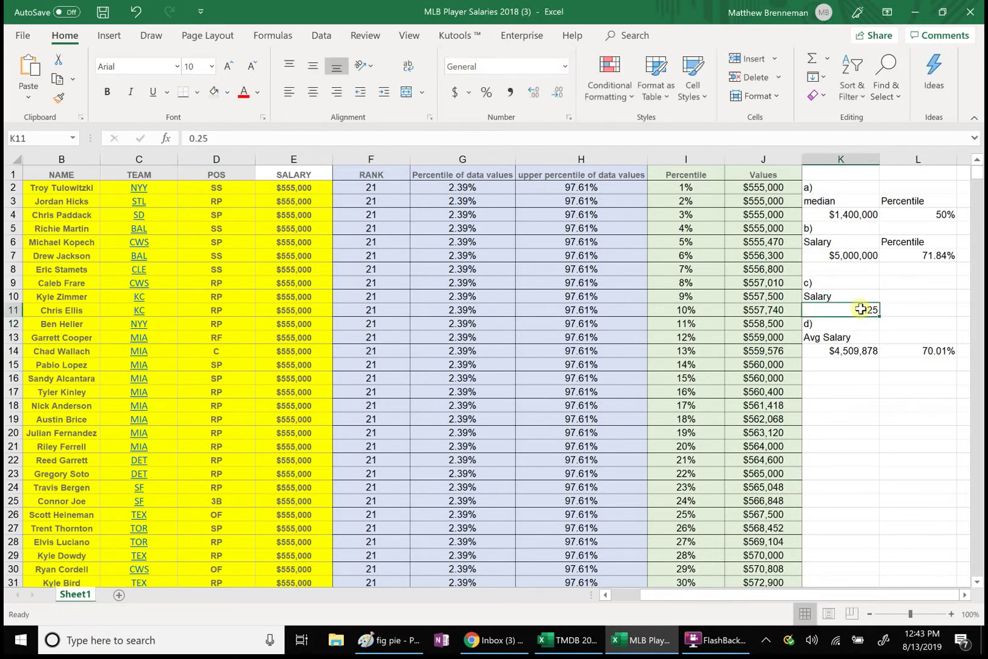
right_click(862, 312)
left_click(769, 564)
left_click(640, 379)
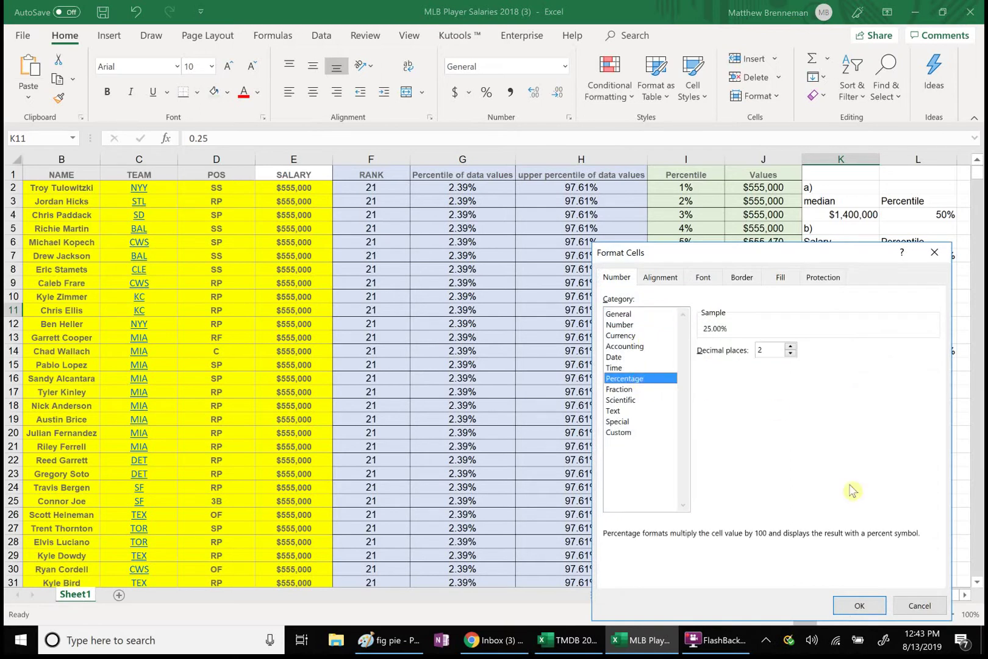
double_click(791, 354)
left_click(843, 605)
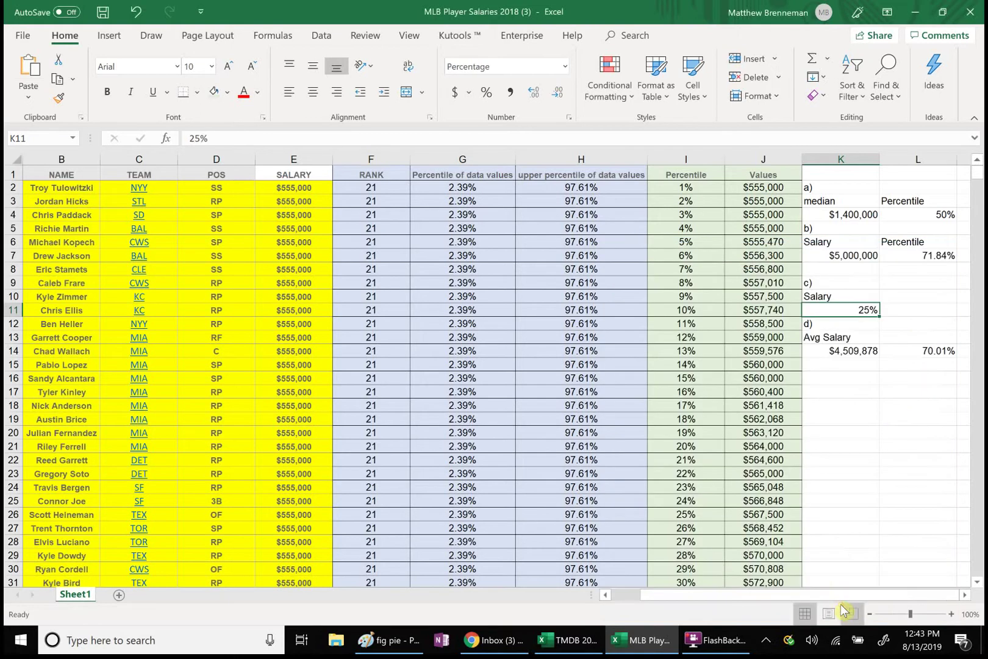
Enter the label "Percentile" in cell L10, beside the "Salary" label of part c).
left_click(901, 297)
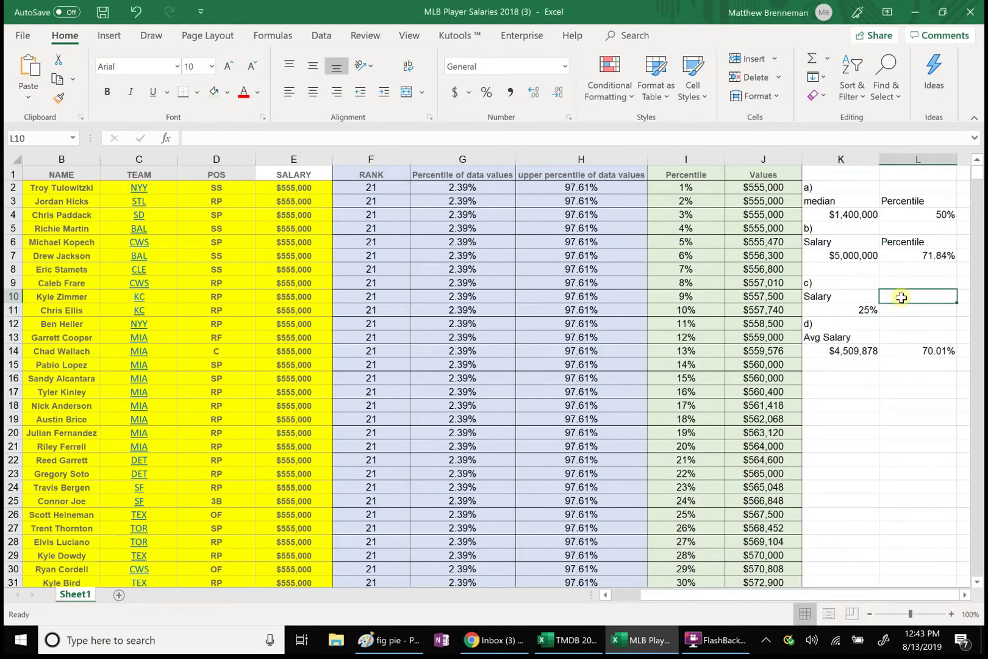
type("Percentile")
key("Return")
Compute the 25th-percentile salary in cell L11 with =PERCENTILE.INC(E2:E878,K11).
type("=per")
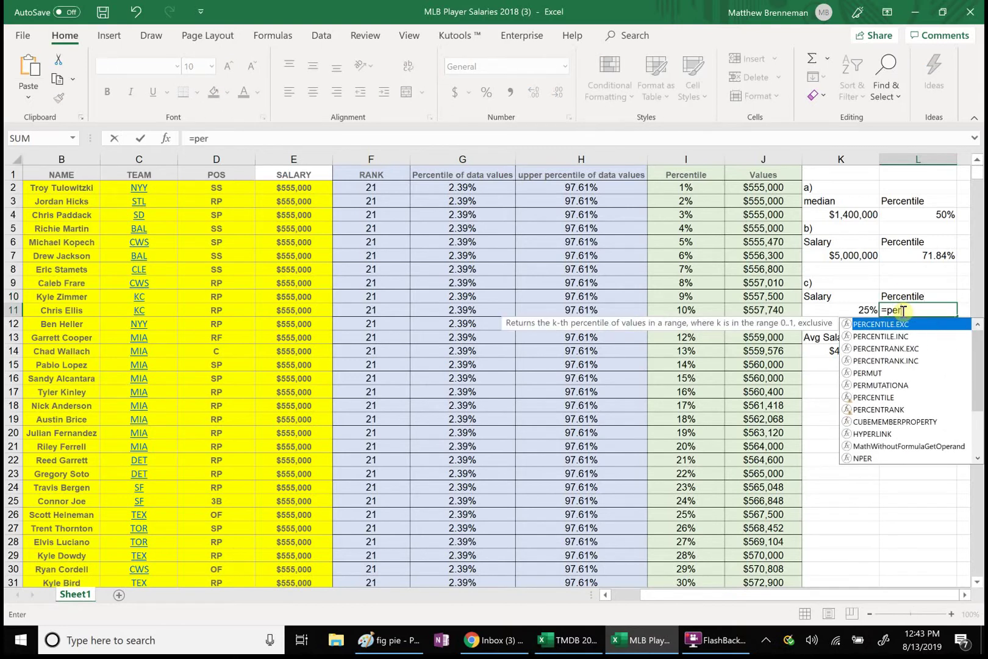
double_click(894, 337)
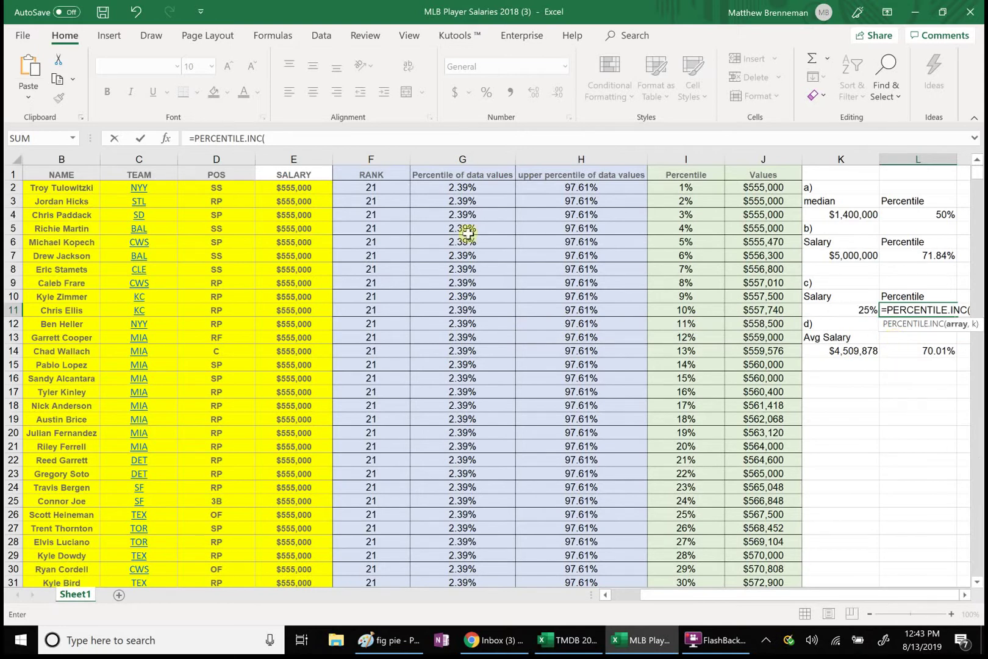
left_click(292, 189)
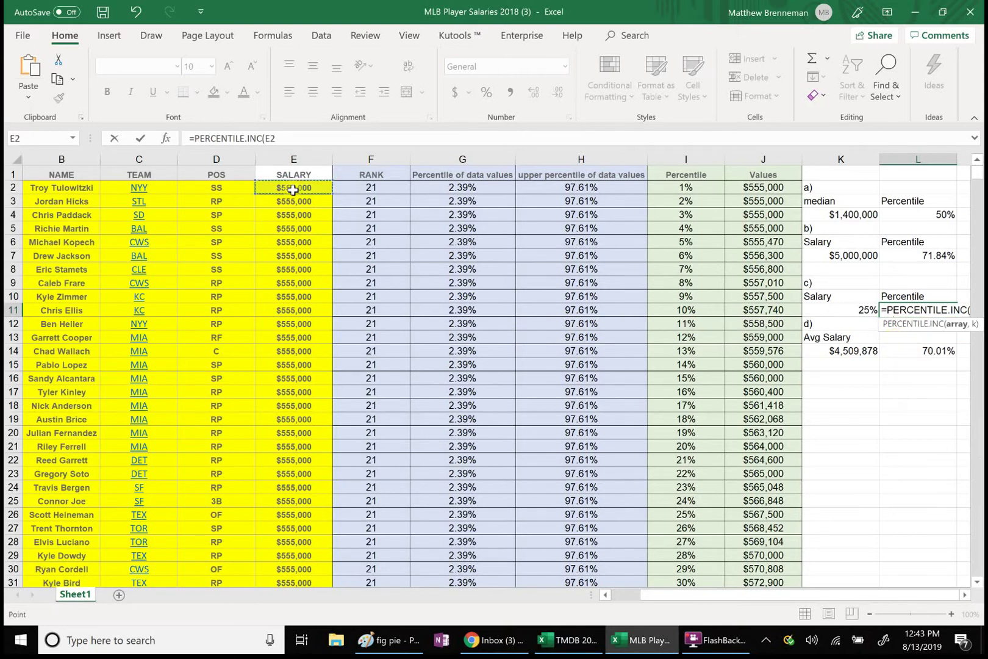
key("ctrl+shift+Down")
type(",")
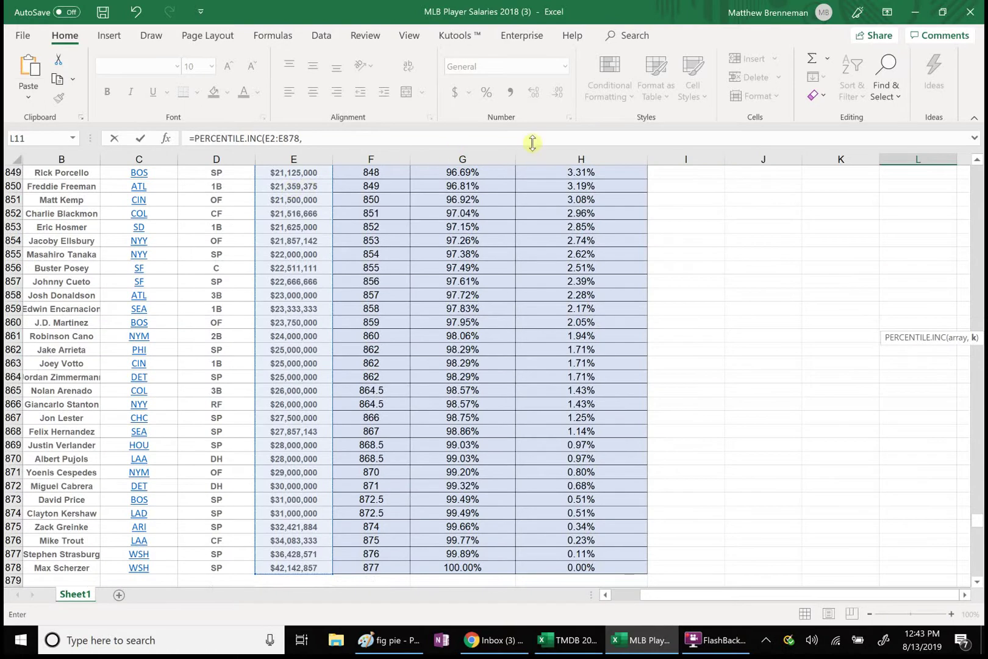
scroll(978, 186, "up", 7)
scroll(977, 188, "up", 3)
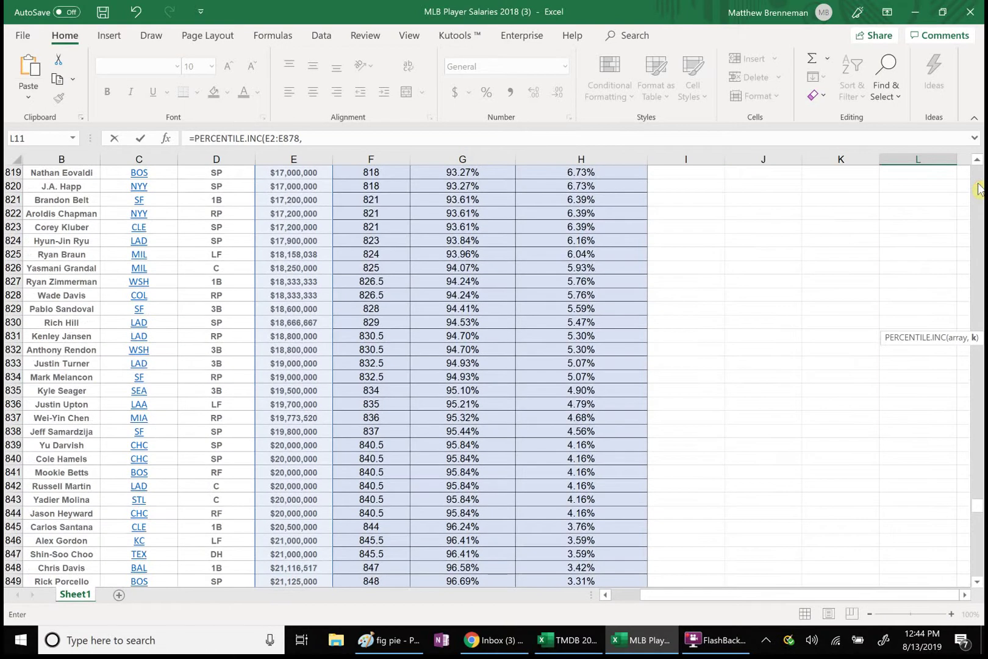
left_click(977, 390)
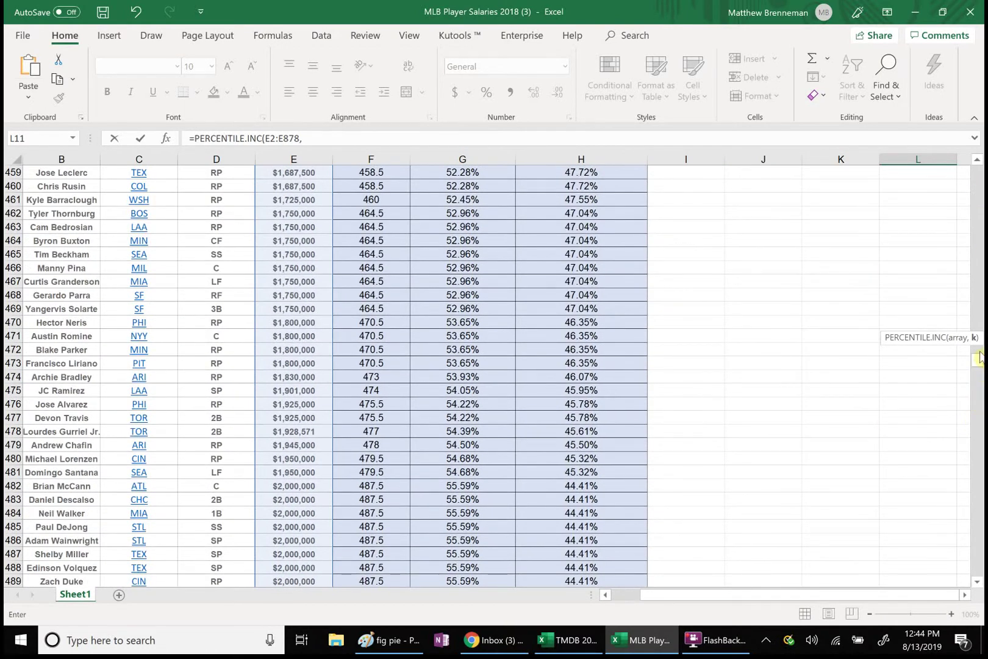
left_click_drag(978, 361, 961, 143)
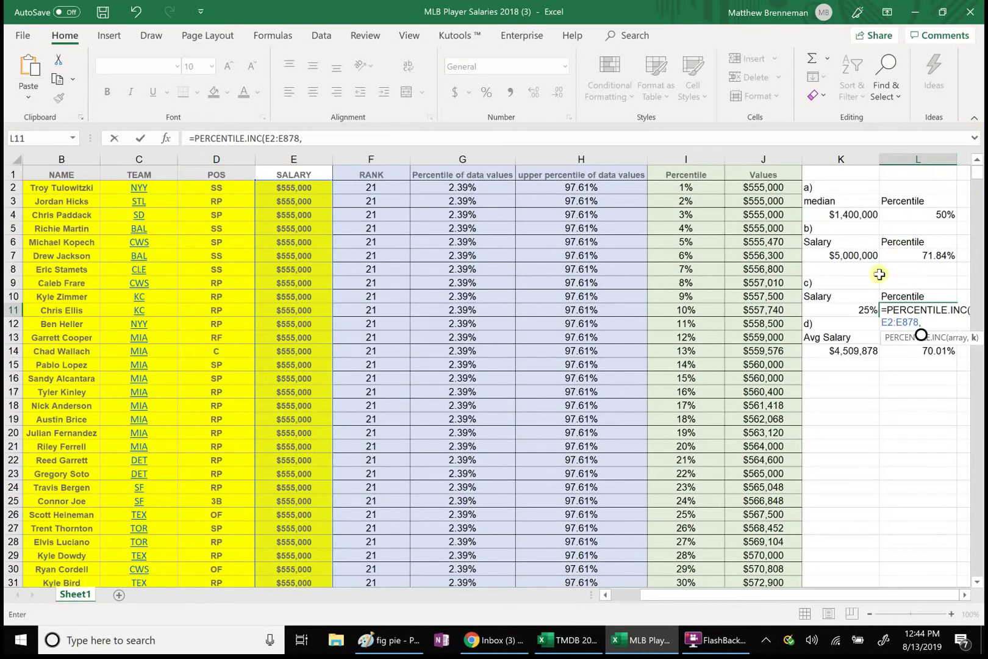
left_click(856, 310)
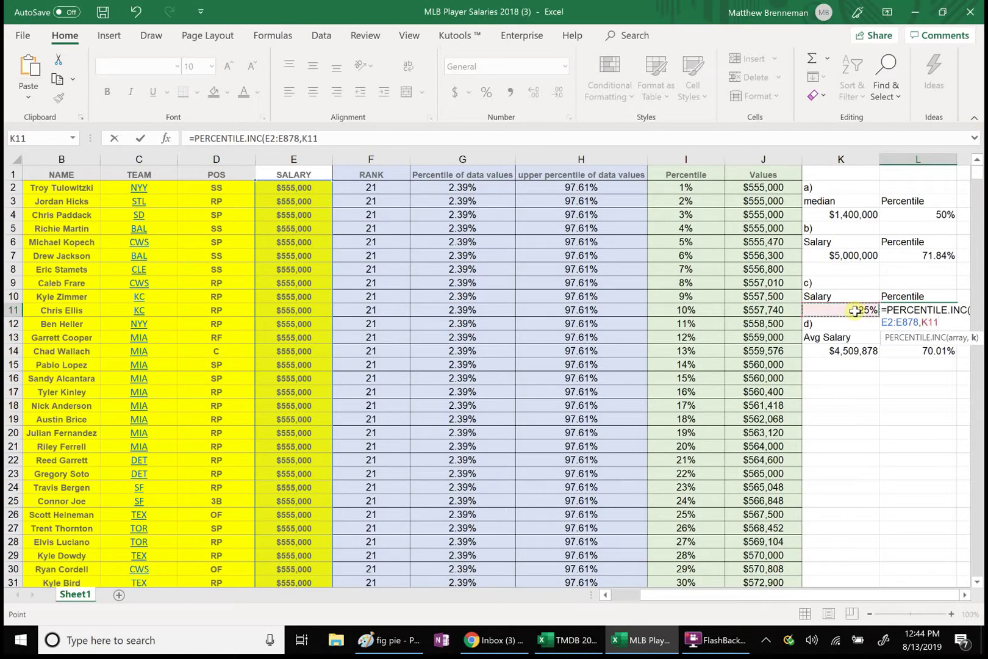
type(")")
key("Return")
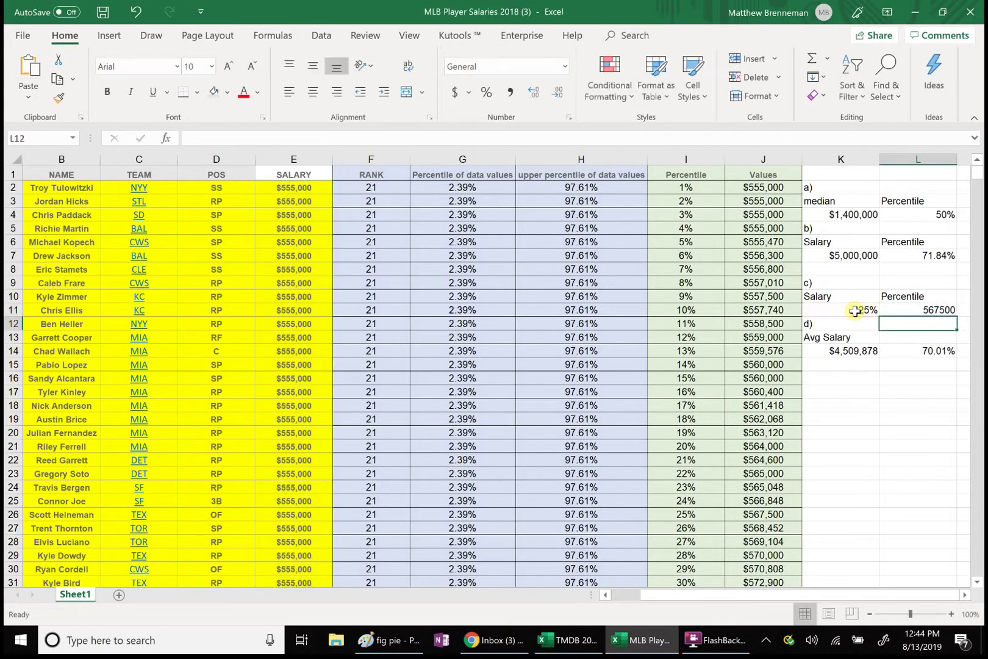
Format the 25th-percentile result in L11 as Currency with the $ symbol and 0 decimal places.
left_click(912, 310)
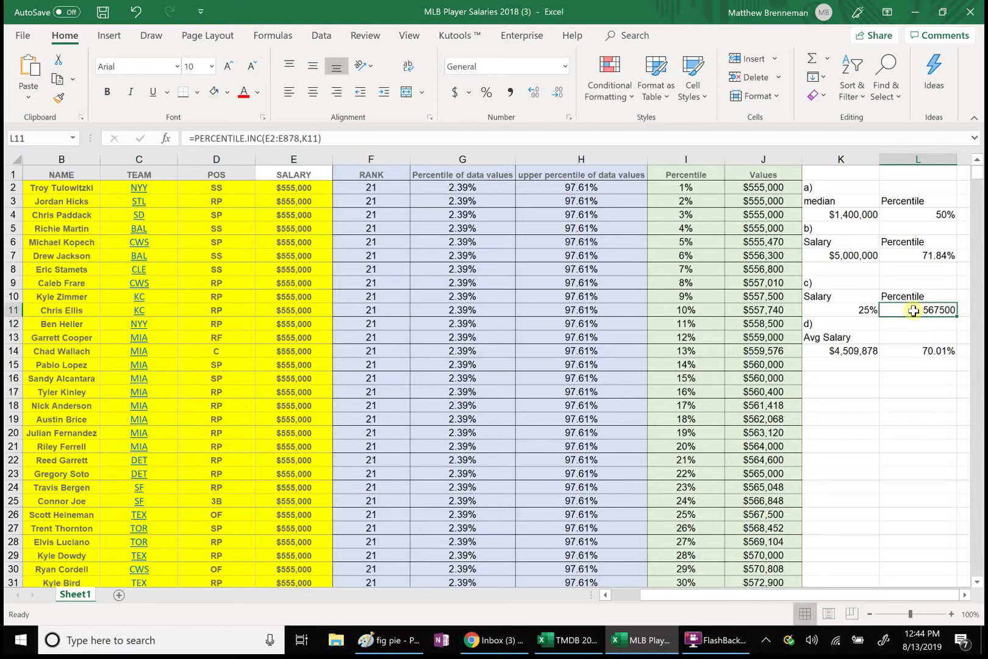
right_click(913, 310)
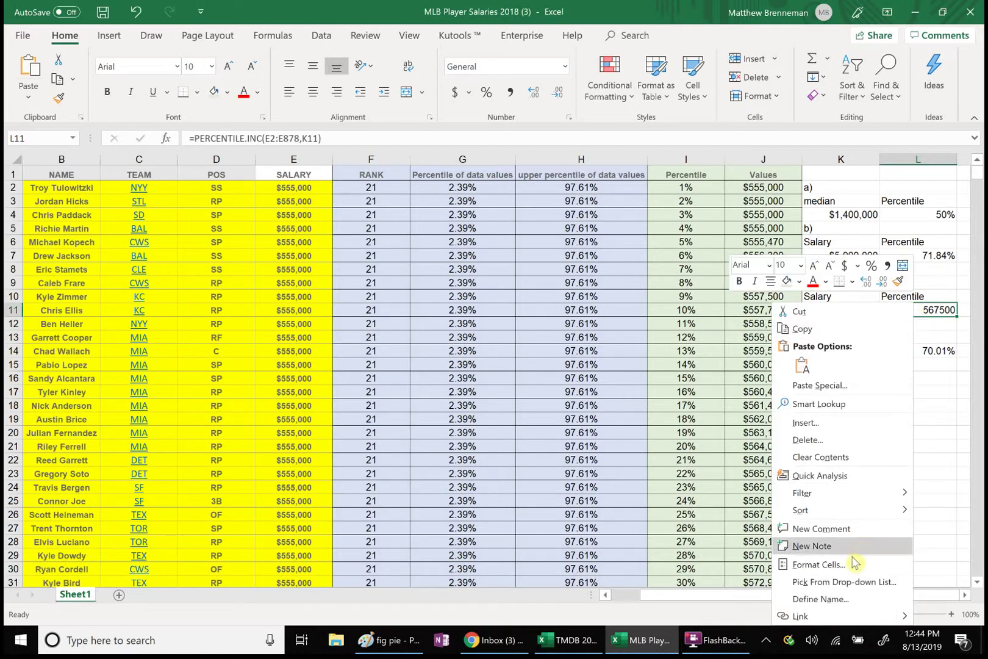
left_click(852, 564)
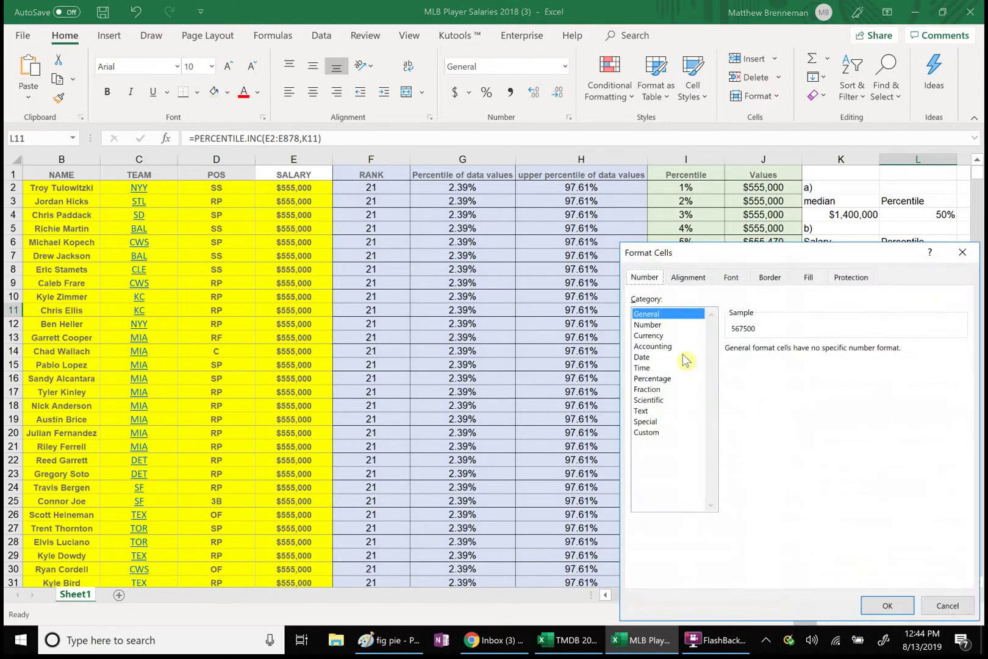
left_click(657, 336)
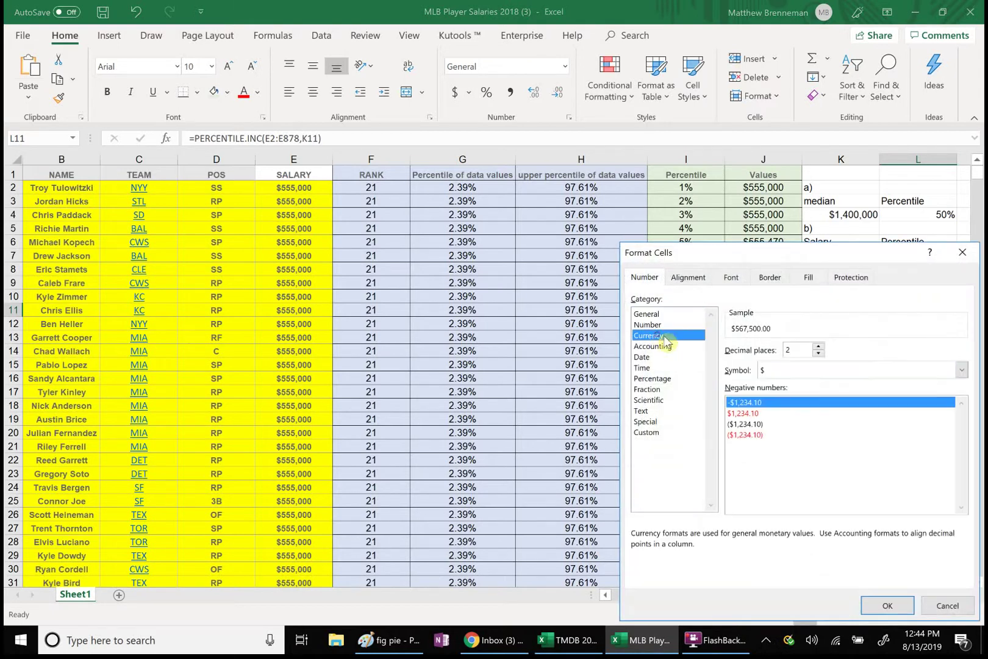
left_click(819, 353)
left_click(819, 353)
left_click(885, 605)
left_click(918, 432)
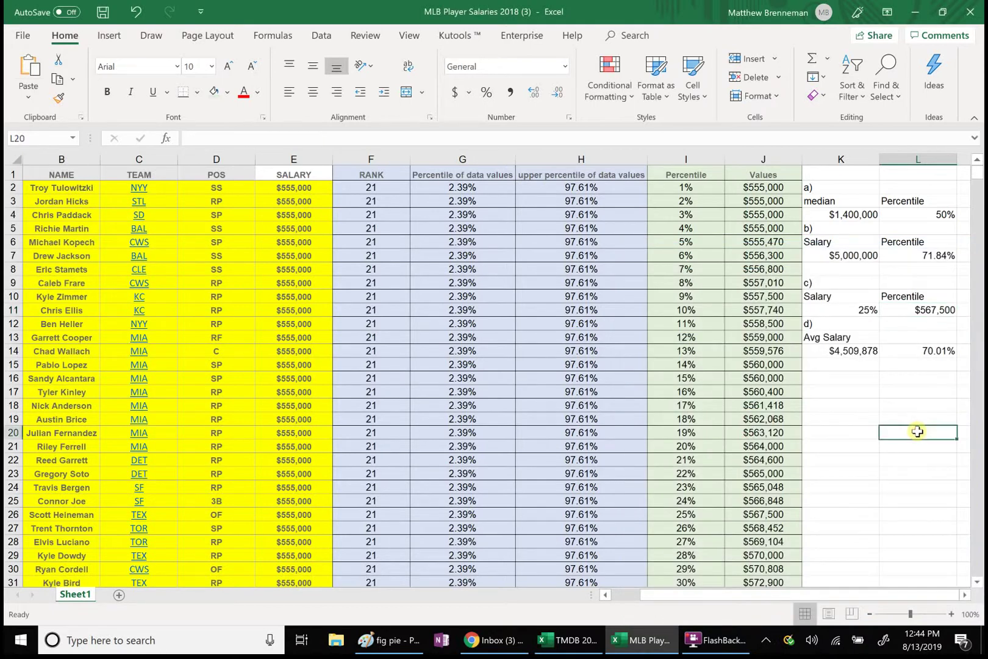